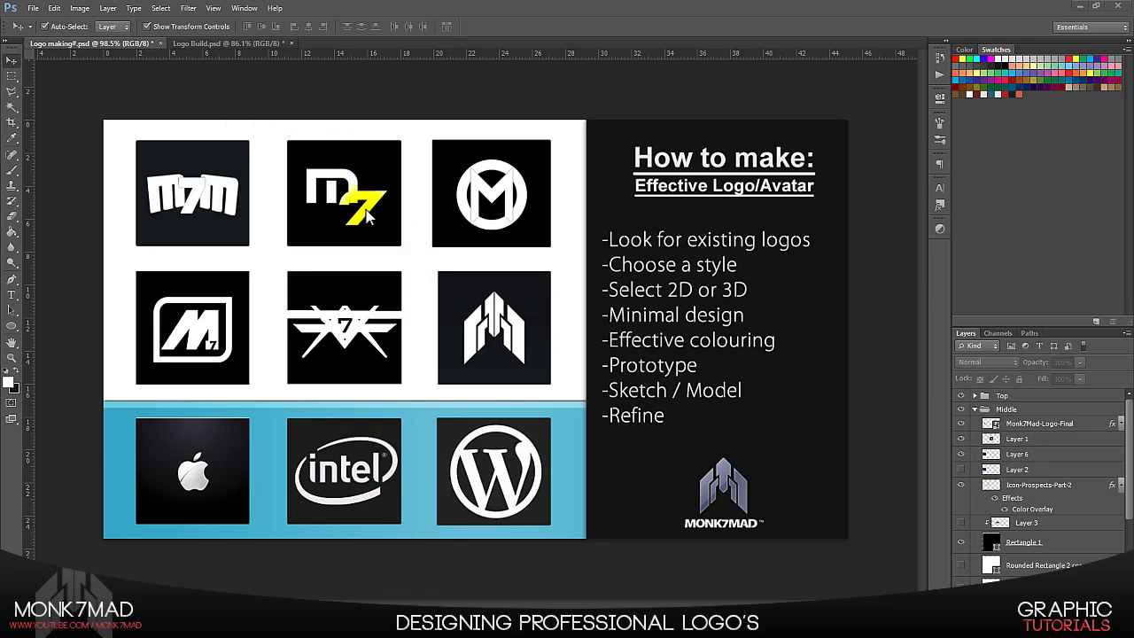
Step: Scroll down through the M Logos.pdf sheet of example logos in Foxit Reader
left_click(279, 594)
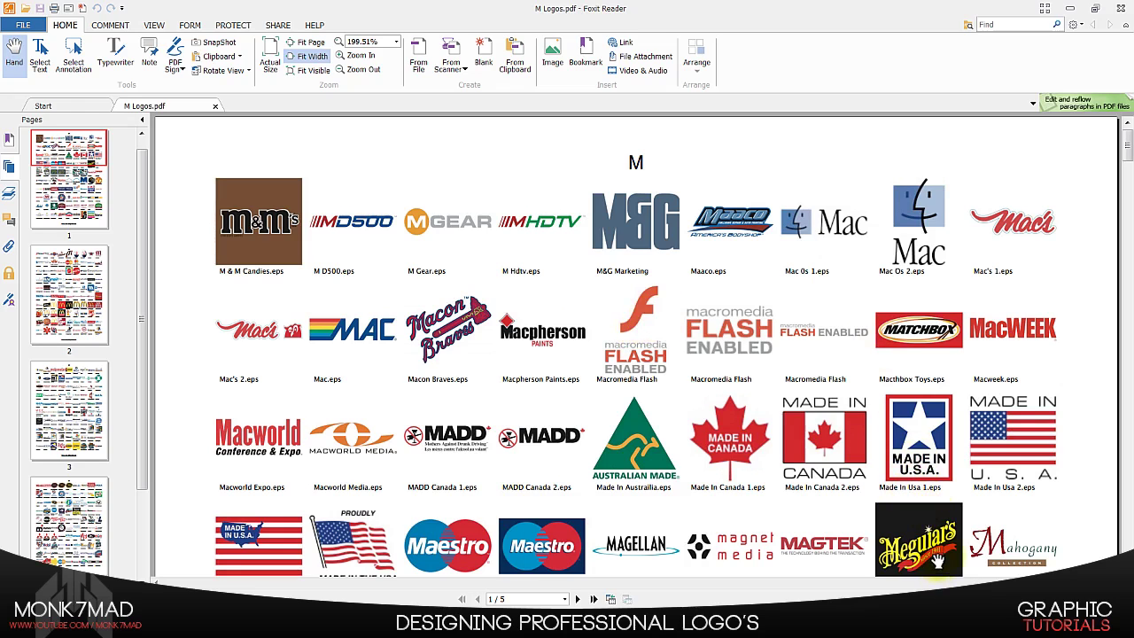
left_click_drag(936, 536, 936, 531)
scroll(936, 532, "down", 4)
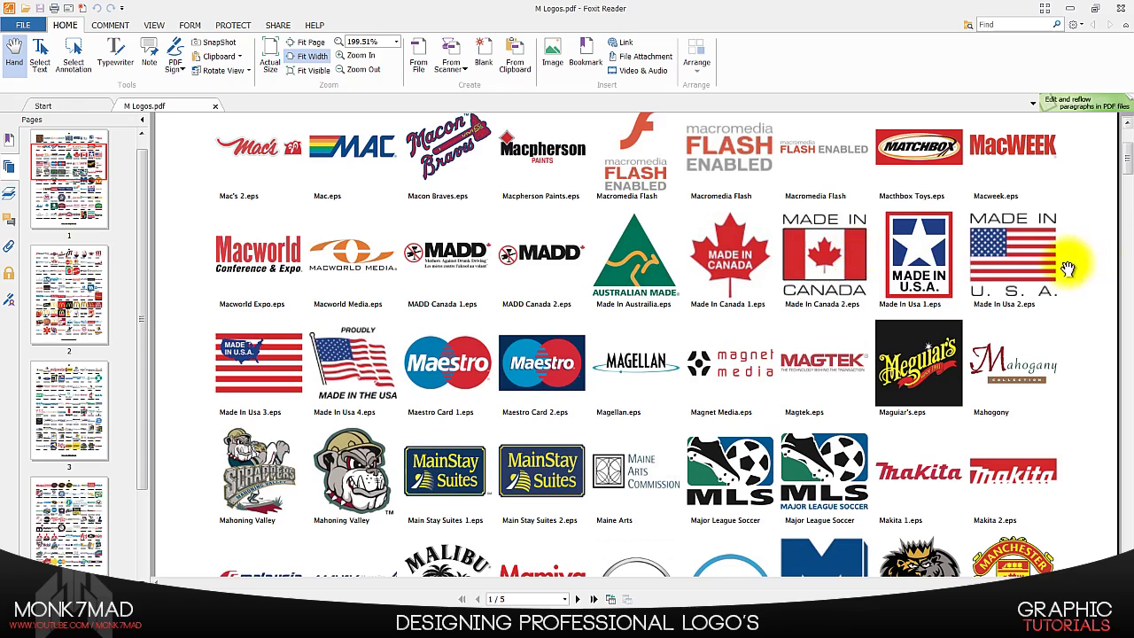
scroll(1019, 337, "up", 1)
scroll(1014, 345, "down", 7)
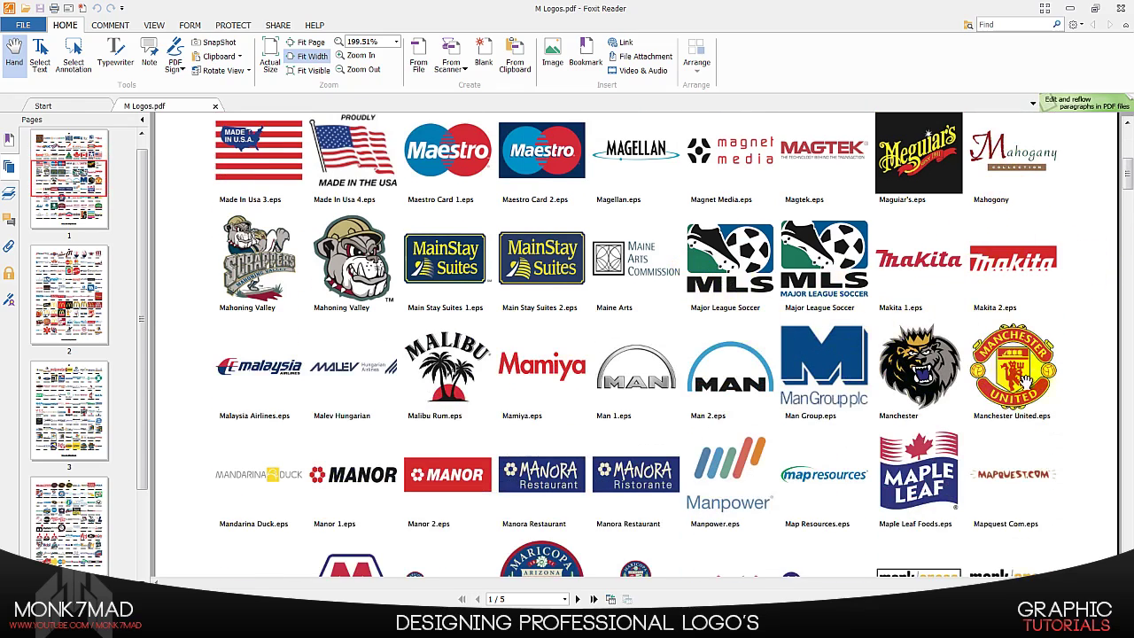
scroll(1028, 381, "down", 2)
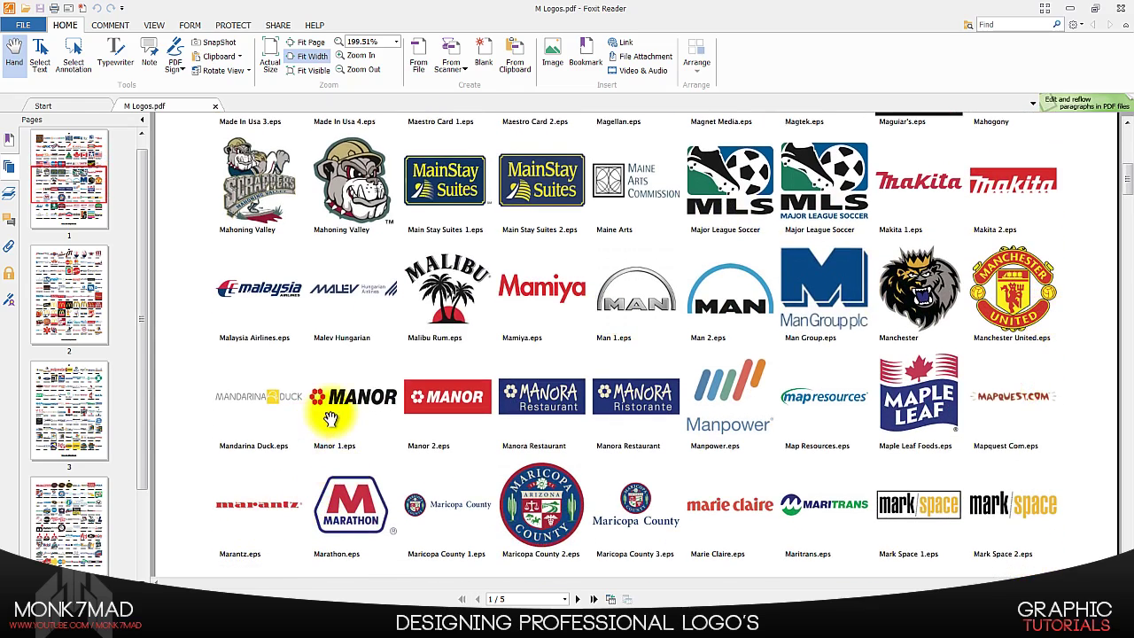
scroll(532, 260, "down", 2)
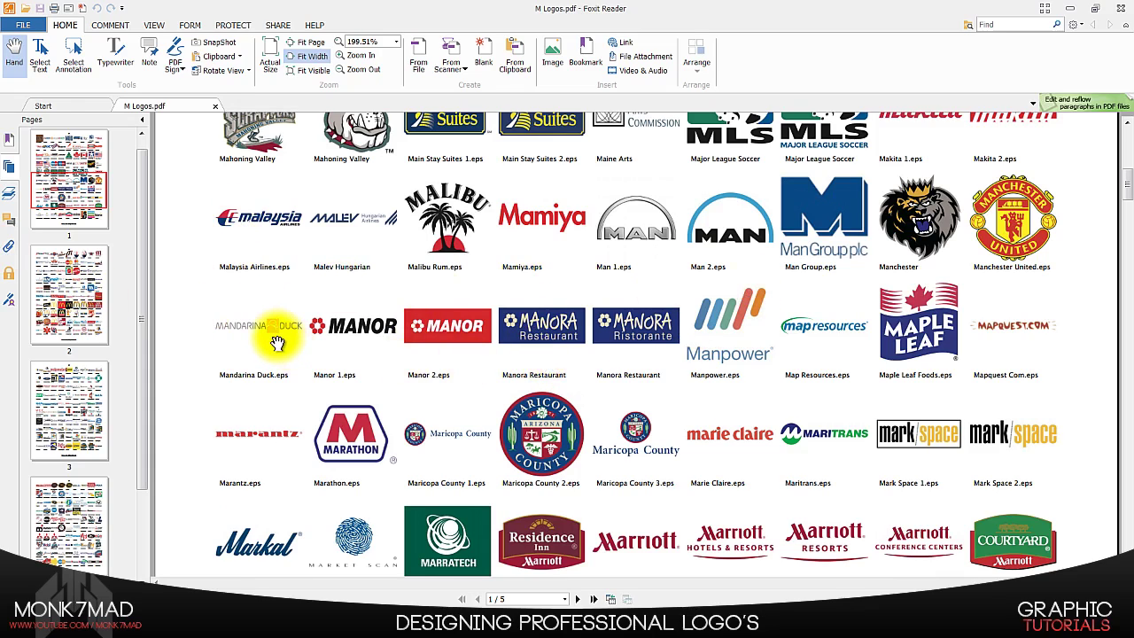
Step: Scroll back up, then close Foxit Reader and all its tabs to return to Photoshop
scroll(425, 349, "up", 3)
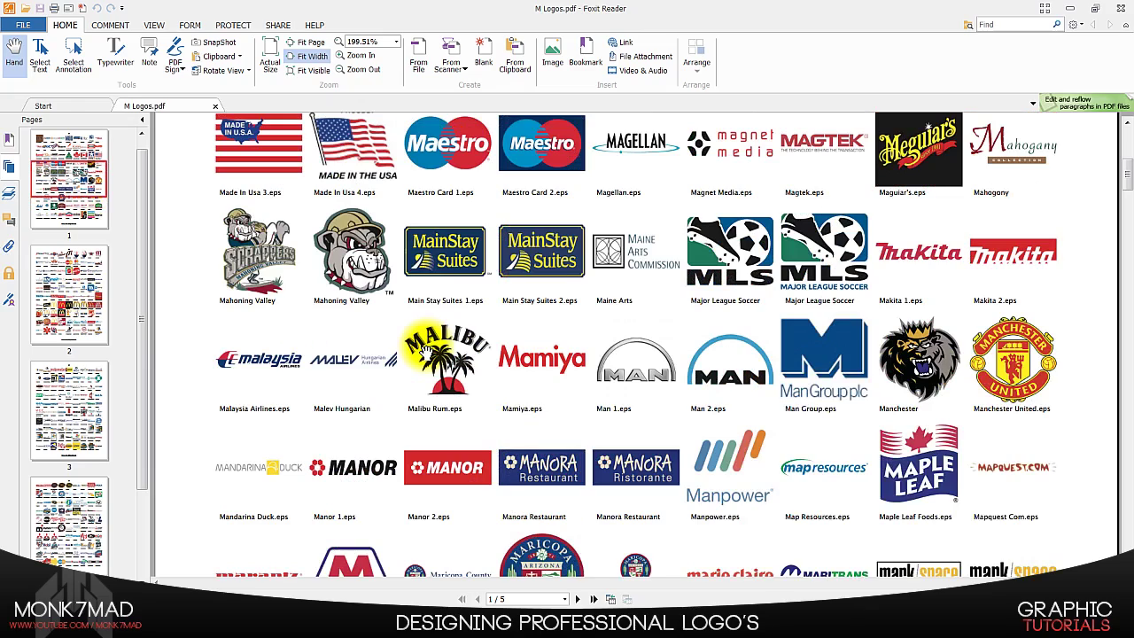
scroll(425, 350, "up", 8)
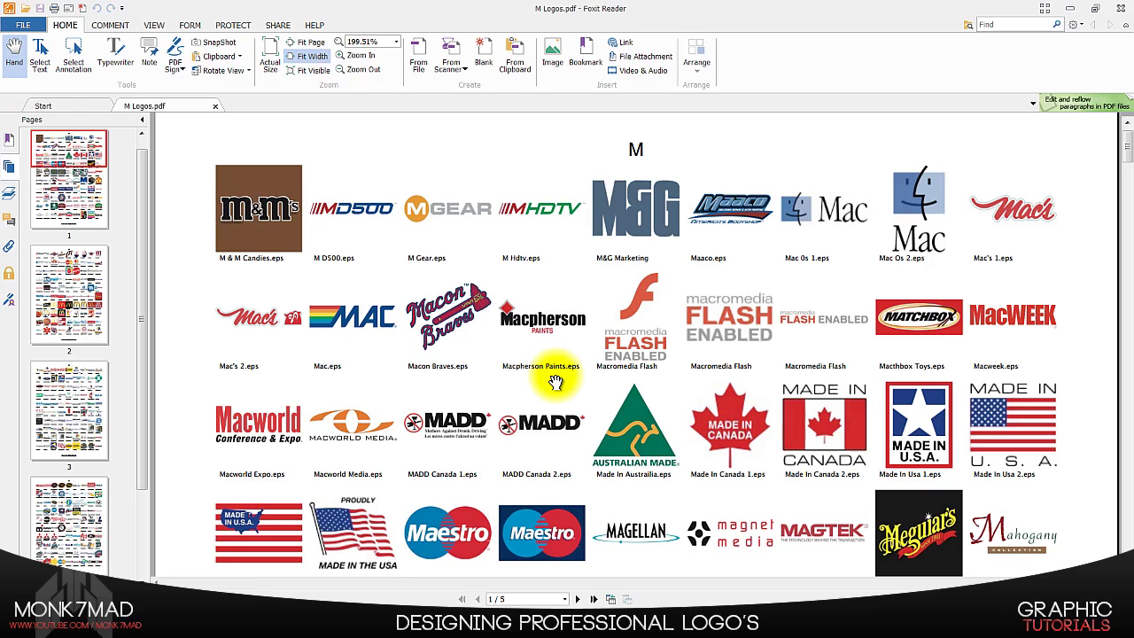
left_click(1120, 8)
left_click(588, 342)
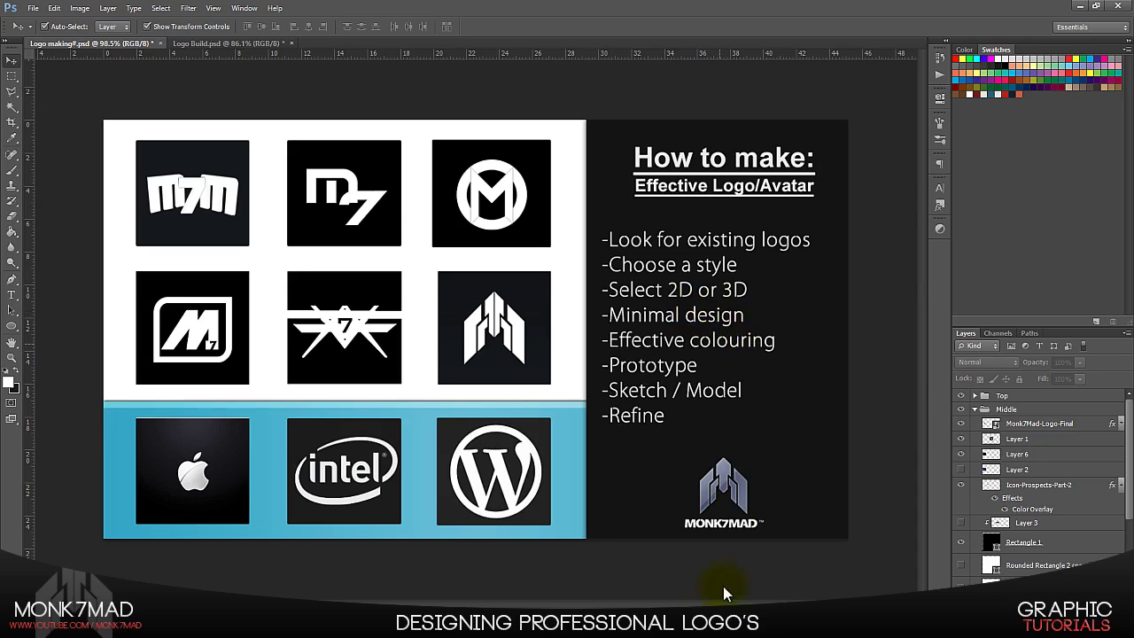
left_click(424, 524)
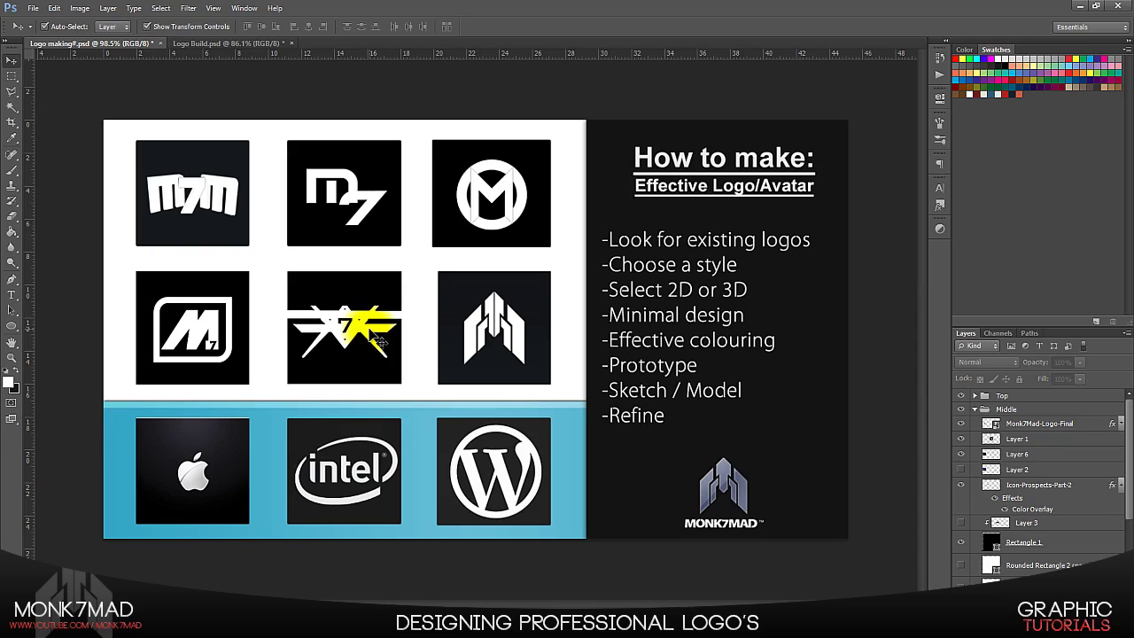
Step: Hide the white star logo and show Layer 3's red 3D render in the centre tile
left_click_drag(379, 342, 360, 351)
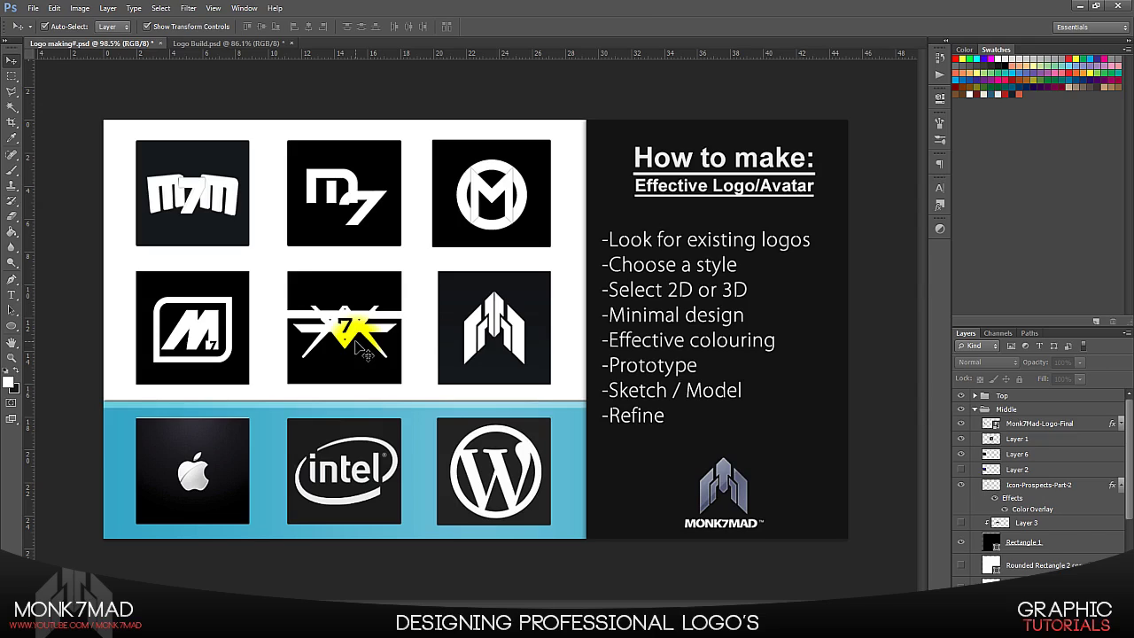
left_click_drag(363, 352, 385, 335)
left_click(385, 334)
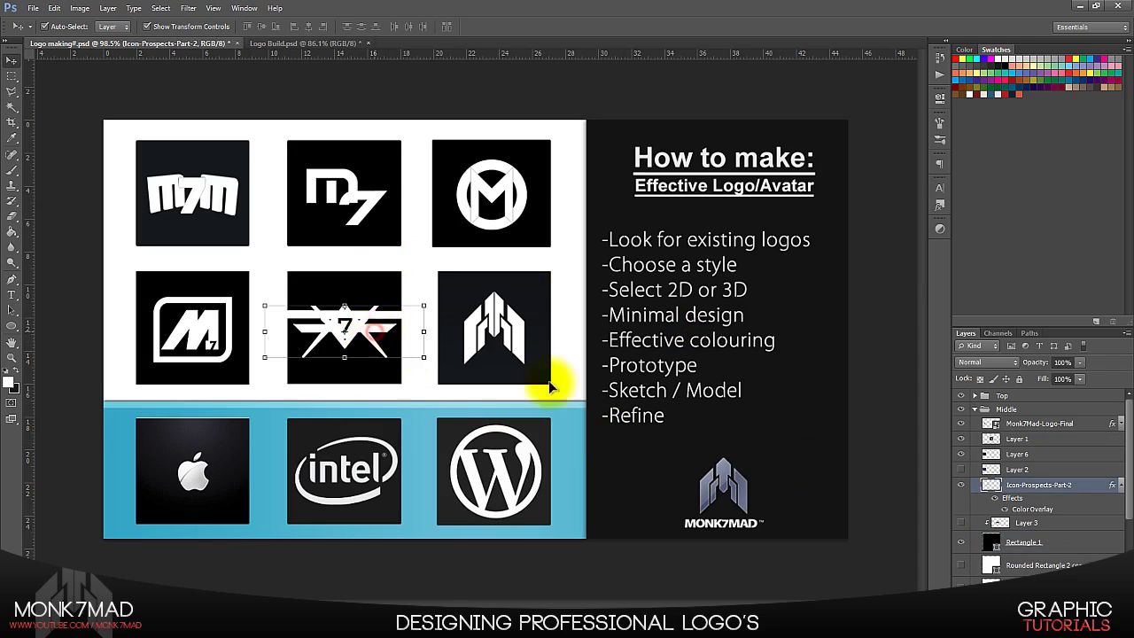
left_click(960, 485)
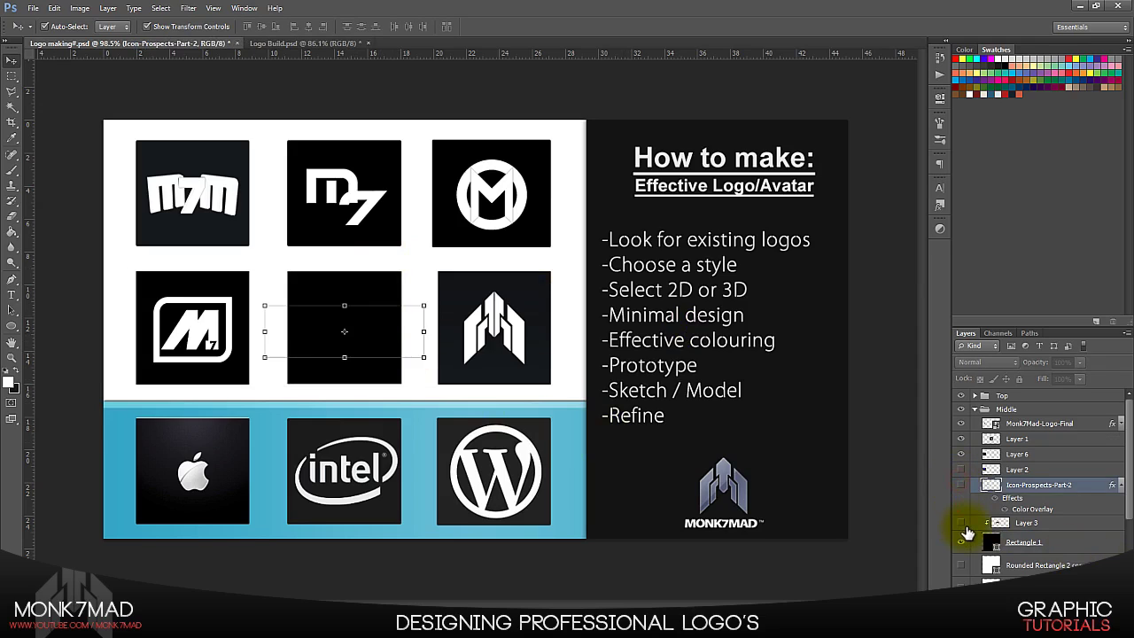
left_click(961, 523)
left_click(365, 331)
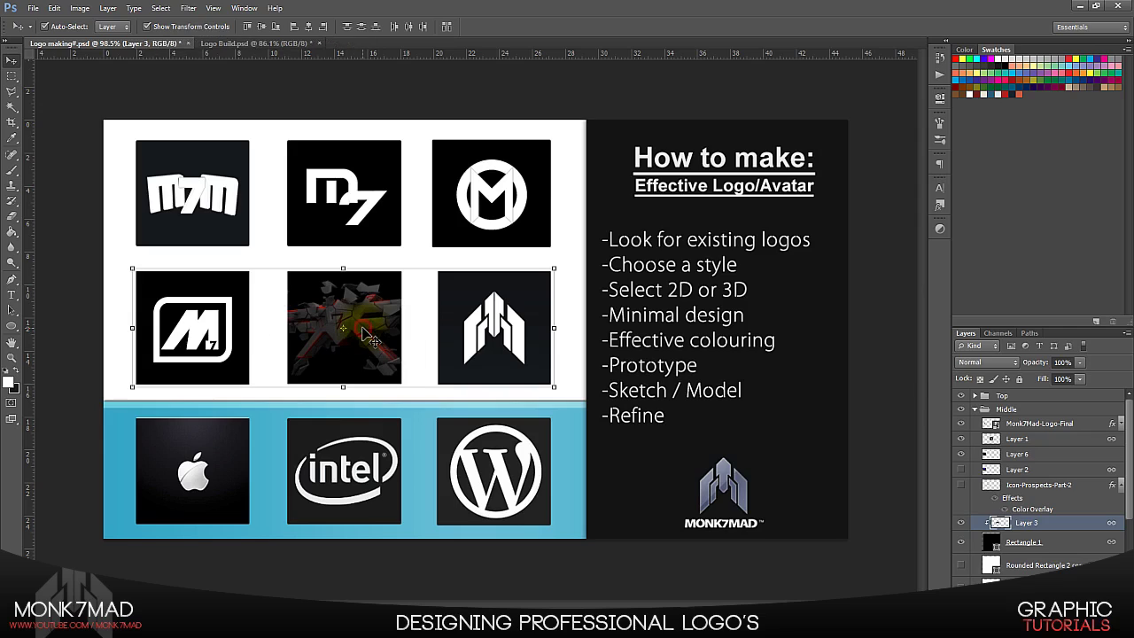
Step: Raise the red 3D render's brightness with Brightness/Contrast, then deselect its layer
left_click(79, 11)
mouse_move(104, 44)
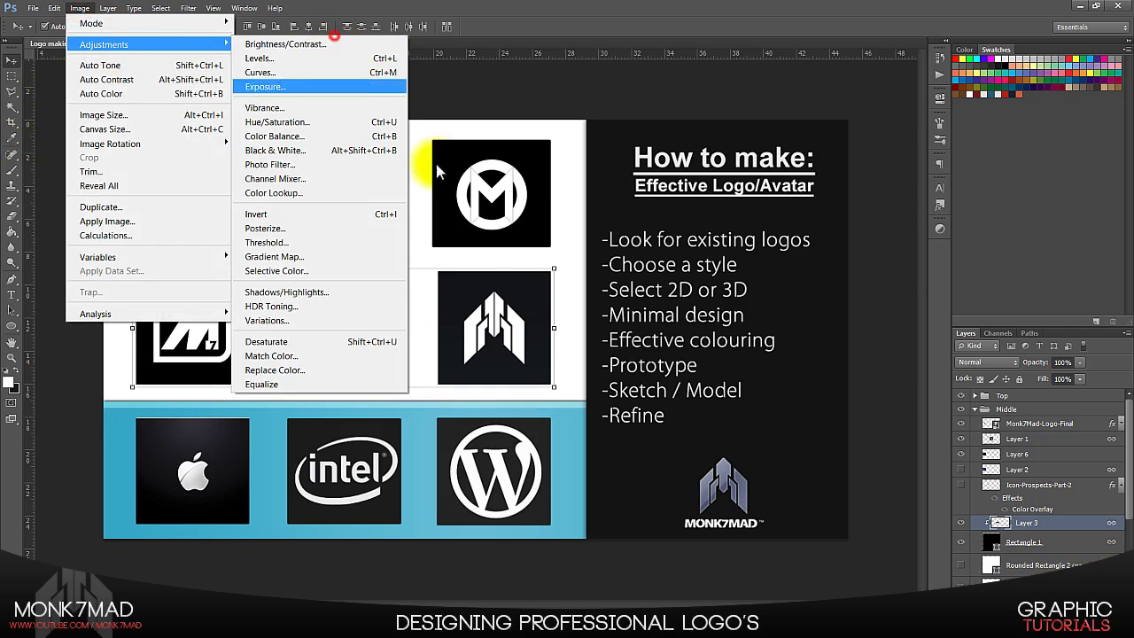
left_click(292, 44)
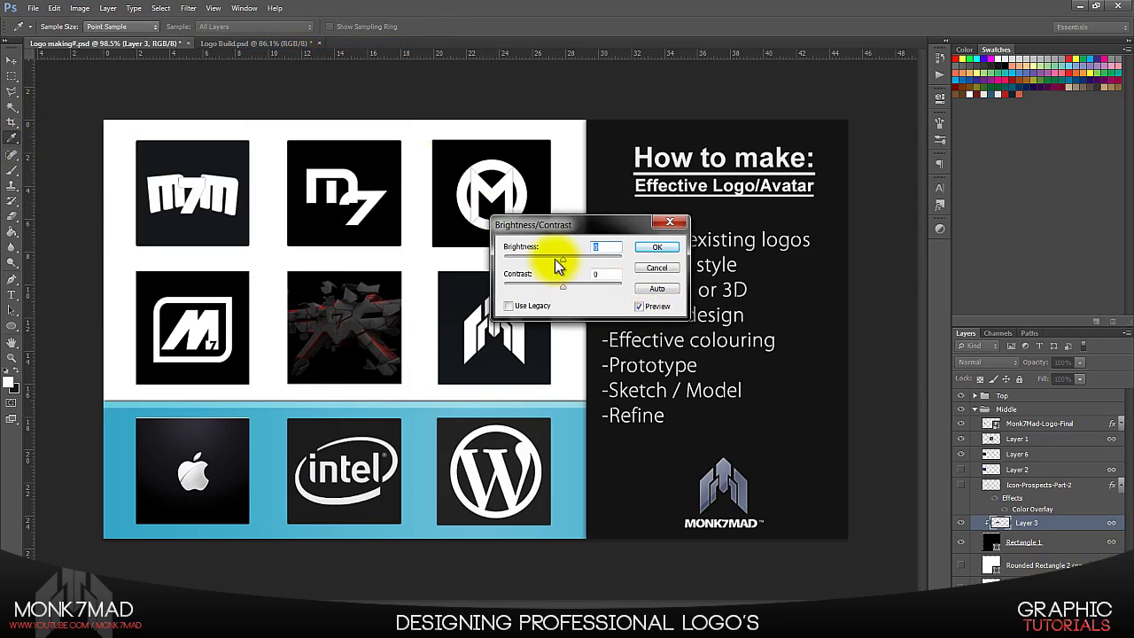
left_click_drag(563, 259, 594, 262)
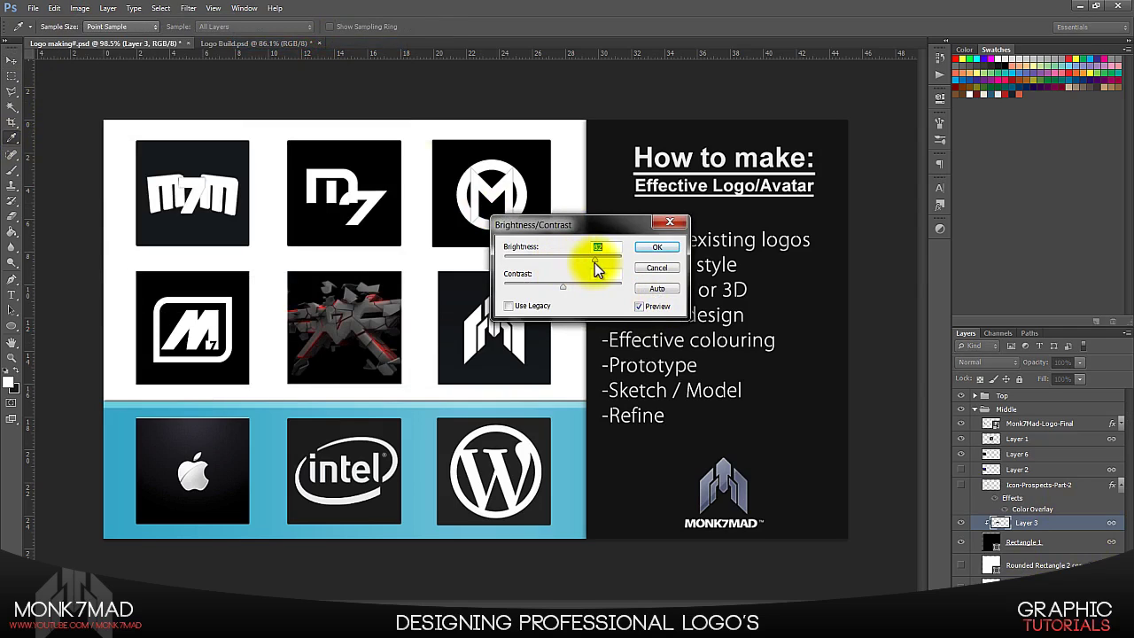
left_click(653, 251)
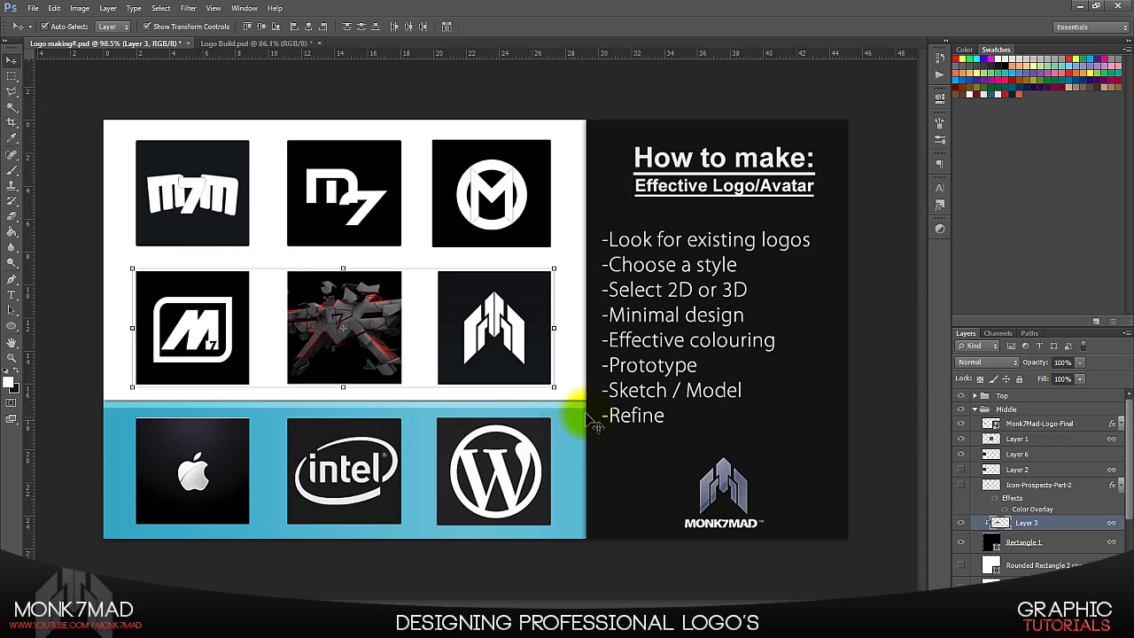
left_click(865, 434)
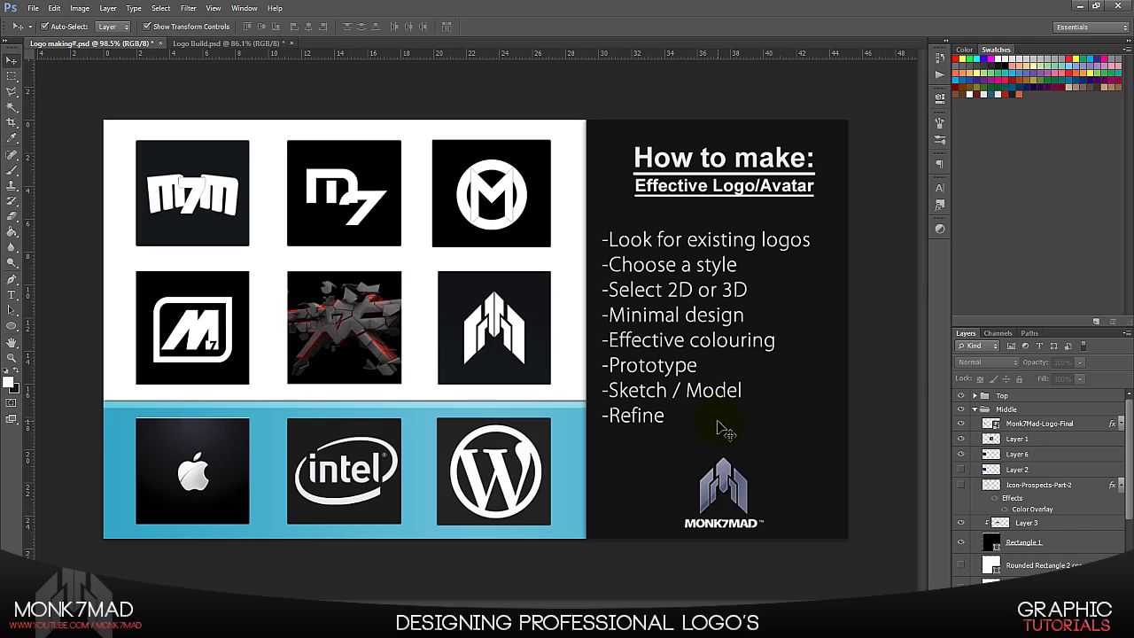
Step: Hide Layer 3's red 3D logo and show the white Icon-Prospects-Part-2 logo in the middle tile
left_click(376, 345)
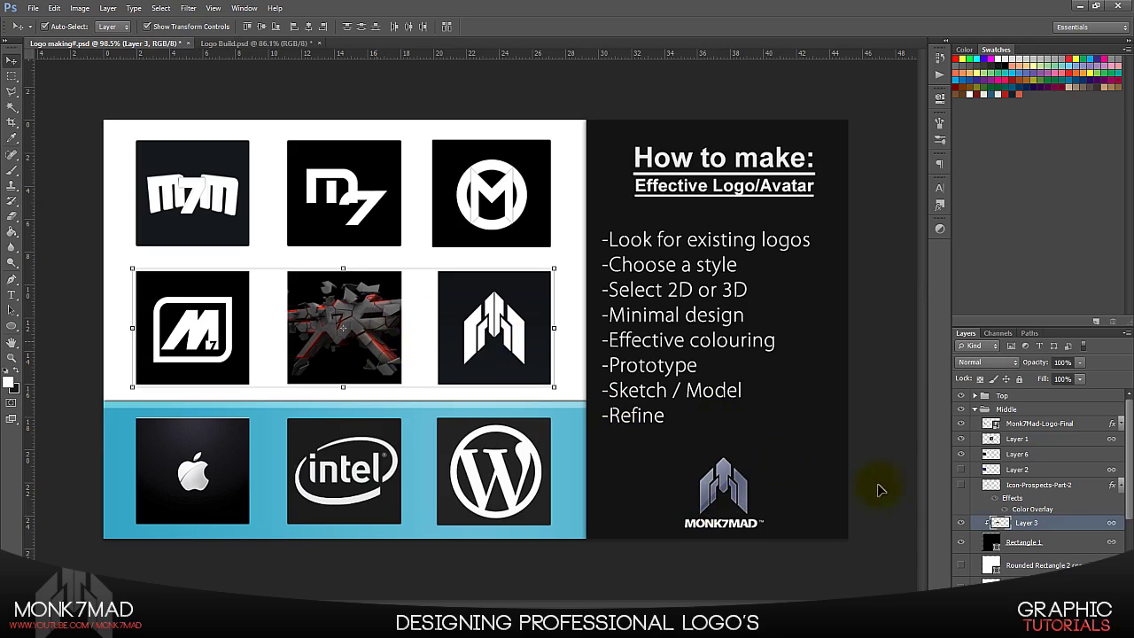
left_click(961, 523)
left_click(961, 487)
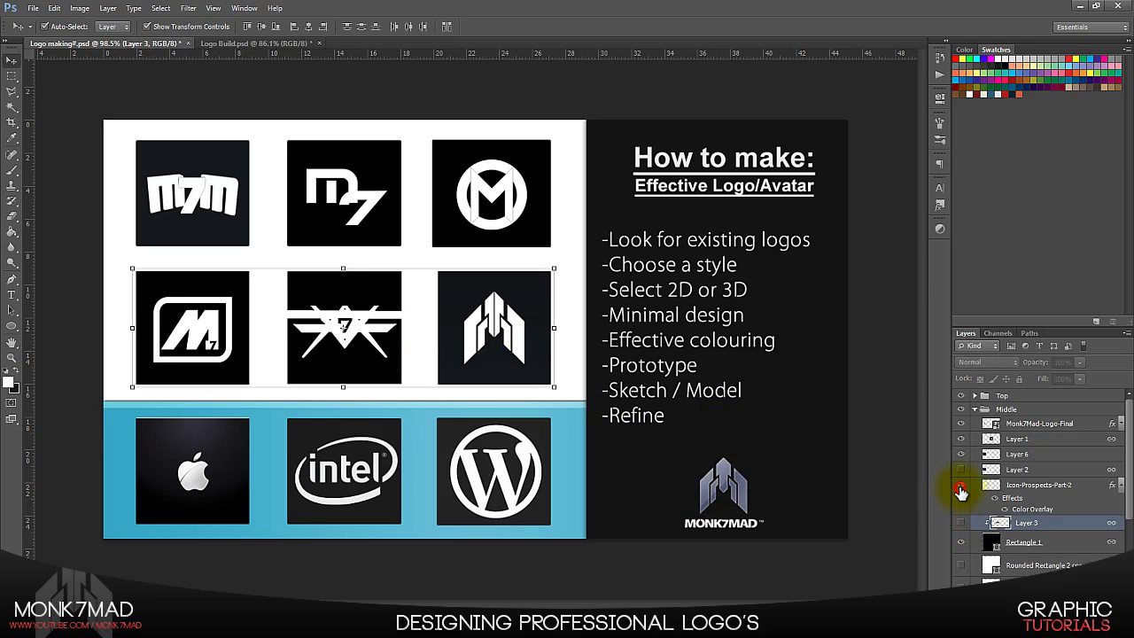
left_click(899, 451)
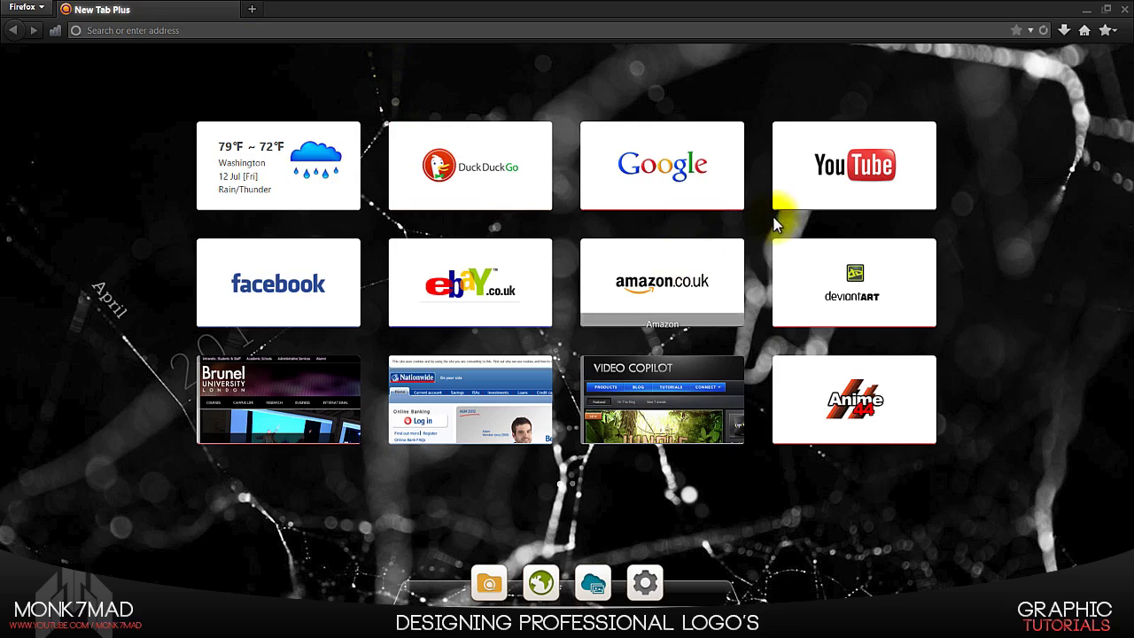
Step: Search Google for 'colour scheme 3'
left_click(717, 180)
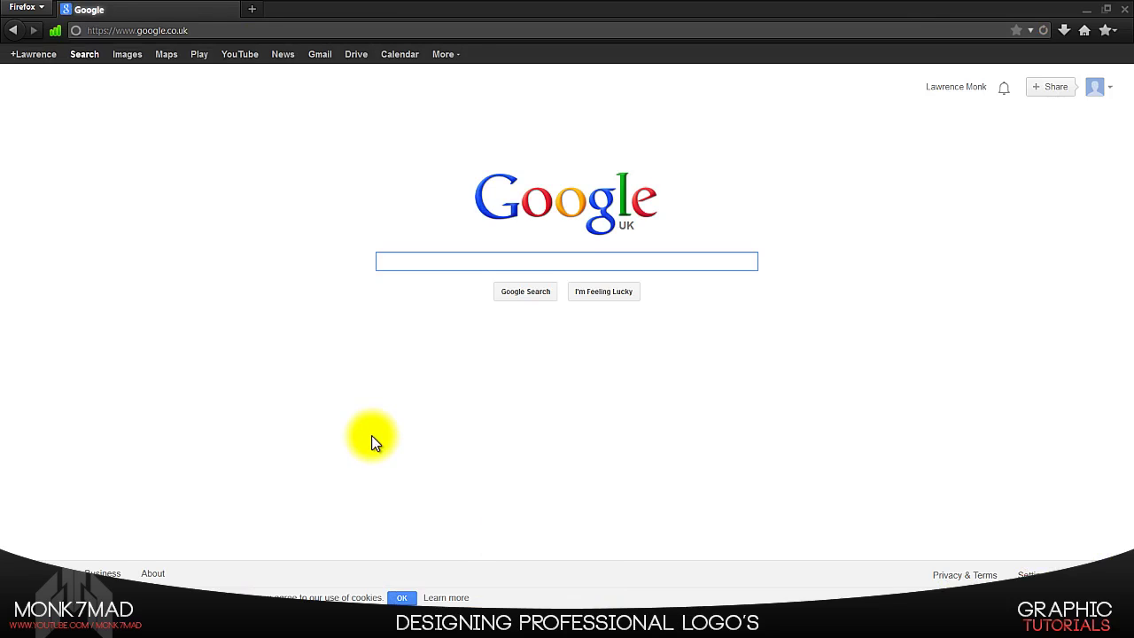
type("co;lo")
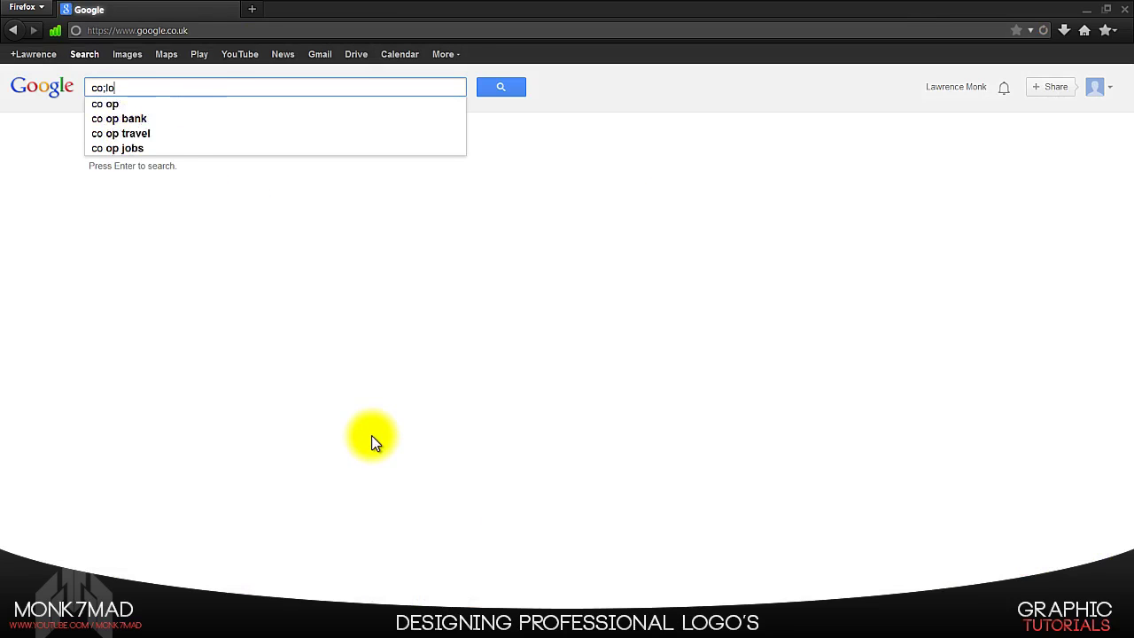
key("BackSpace")
key("BackSpace")
key("BackSpace")
type("lou")
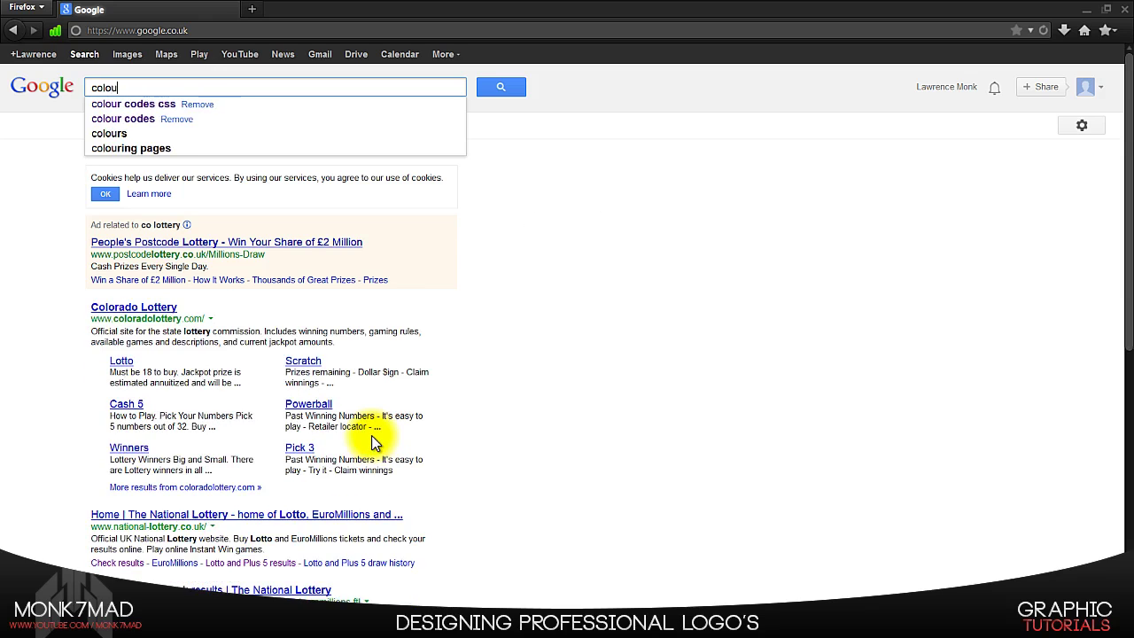
type("r scheme")
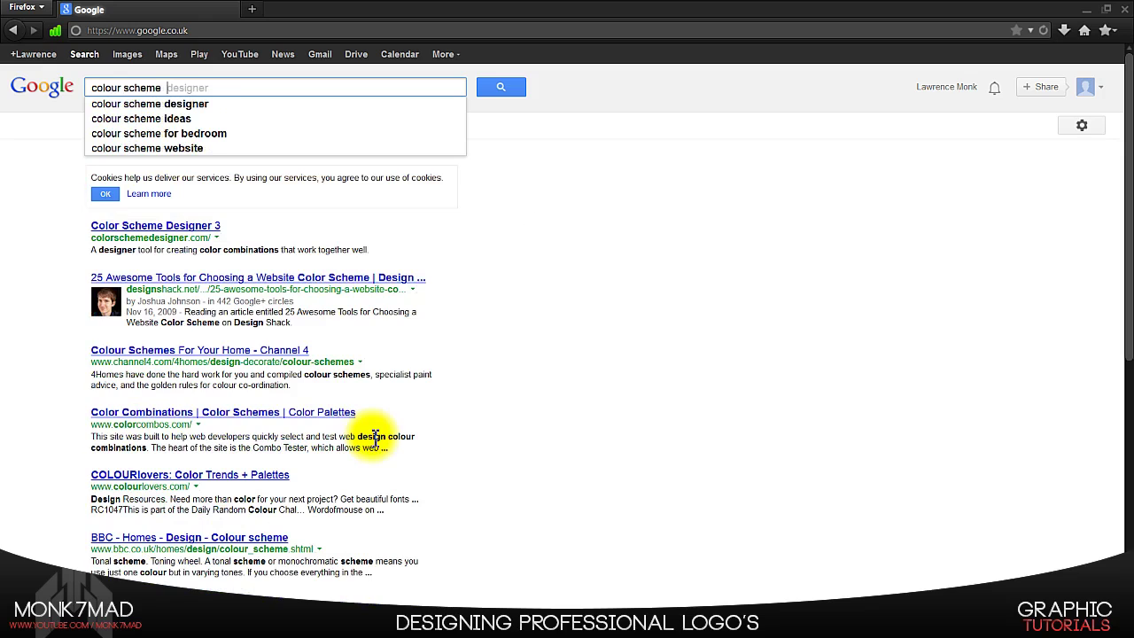
type("  3")
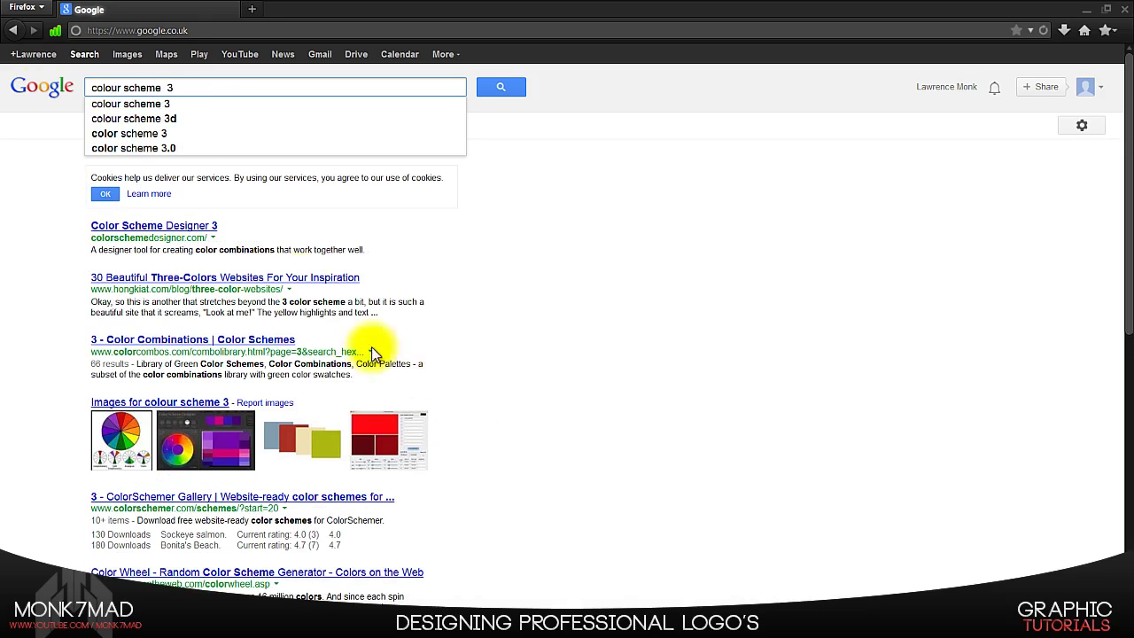
Step: In Color Scheme Designer 3, try complement and triad schemes, adjusting the triad's hues
left_click(162, 228)
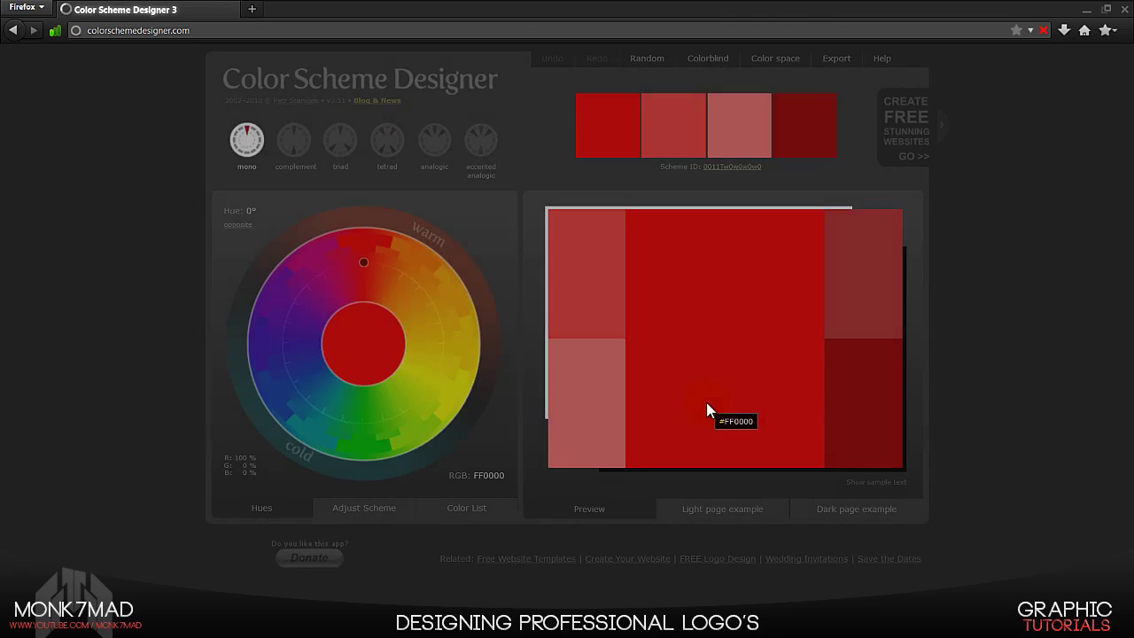
left_click(294, 140)
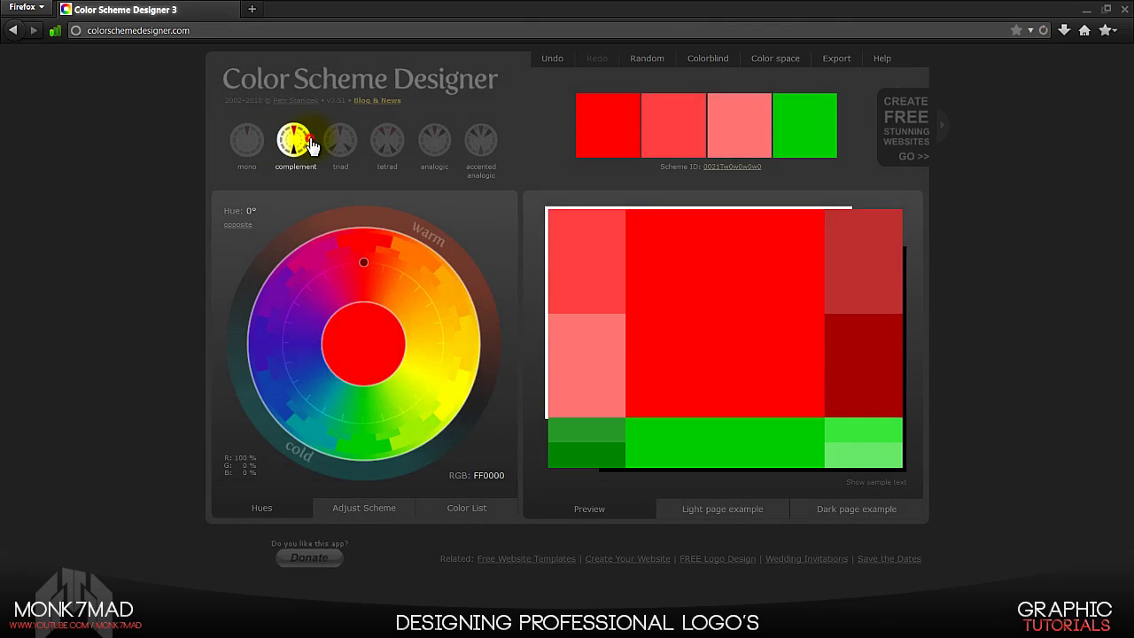
left_click(340, 140)
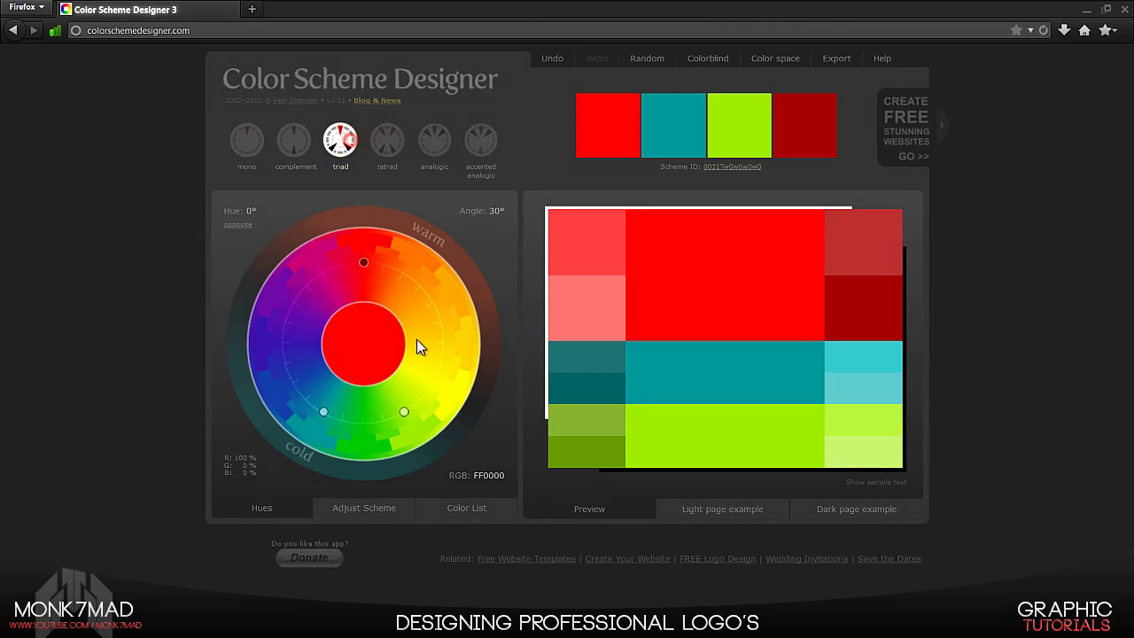
left_click(785, 368)
left_click(781, 375)
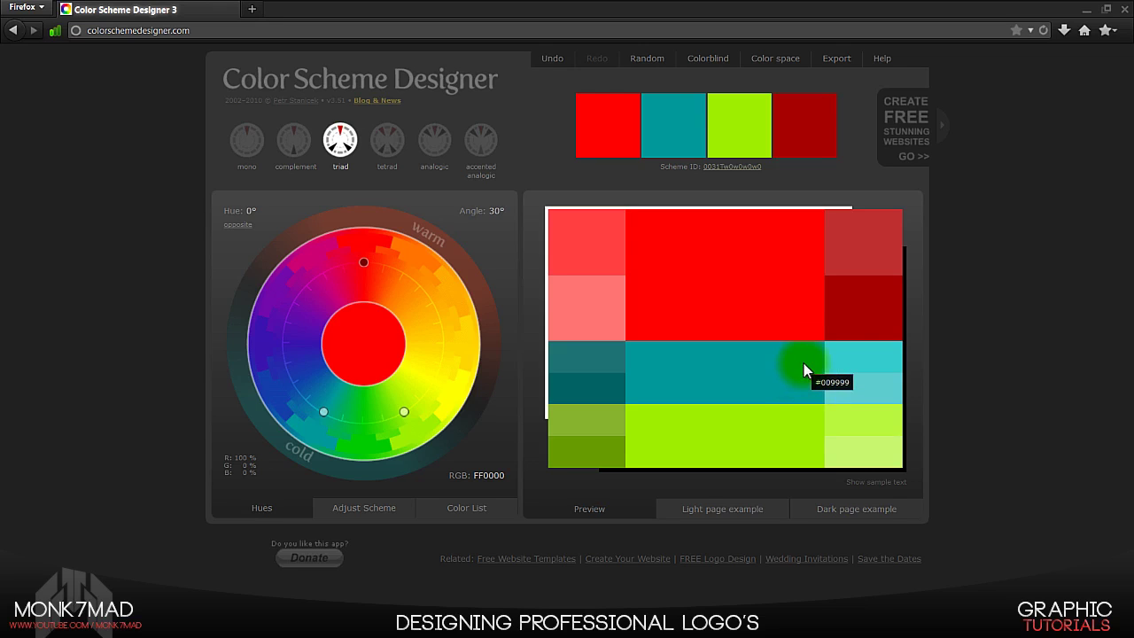
left_click_drag(406, 420, 413, 276)
left_click_drag(443, 342, 461, 412)
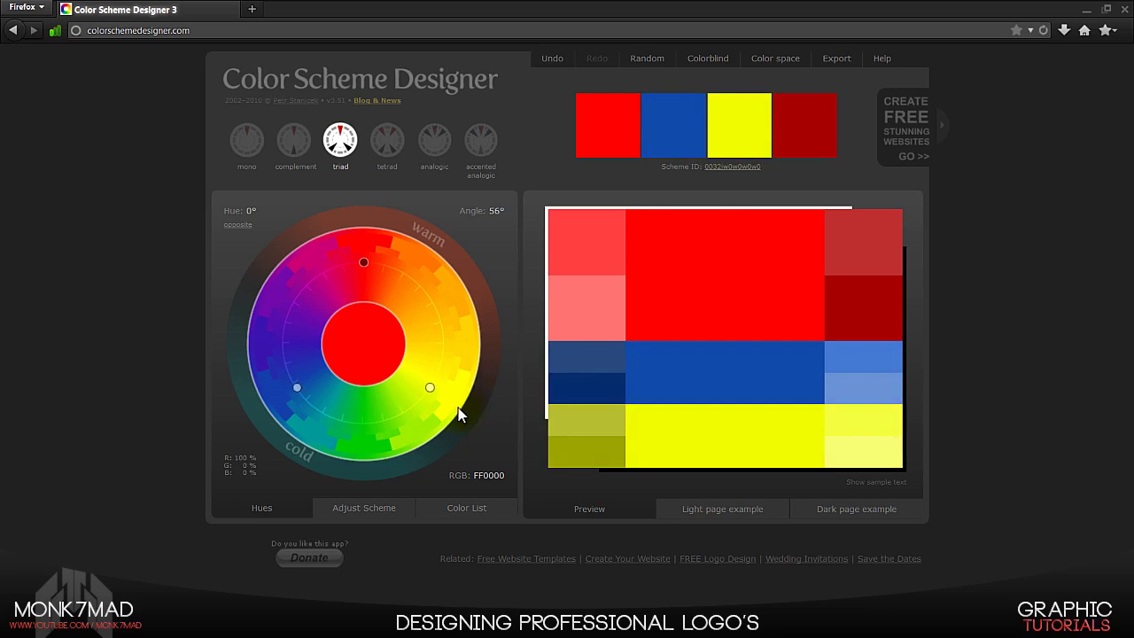
left_click(245, 228)
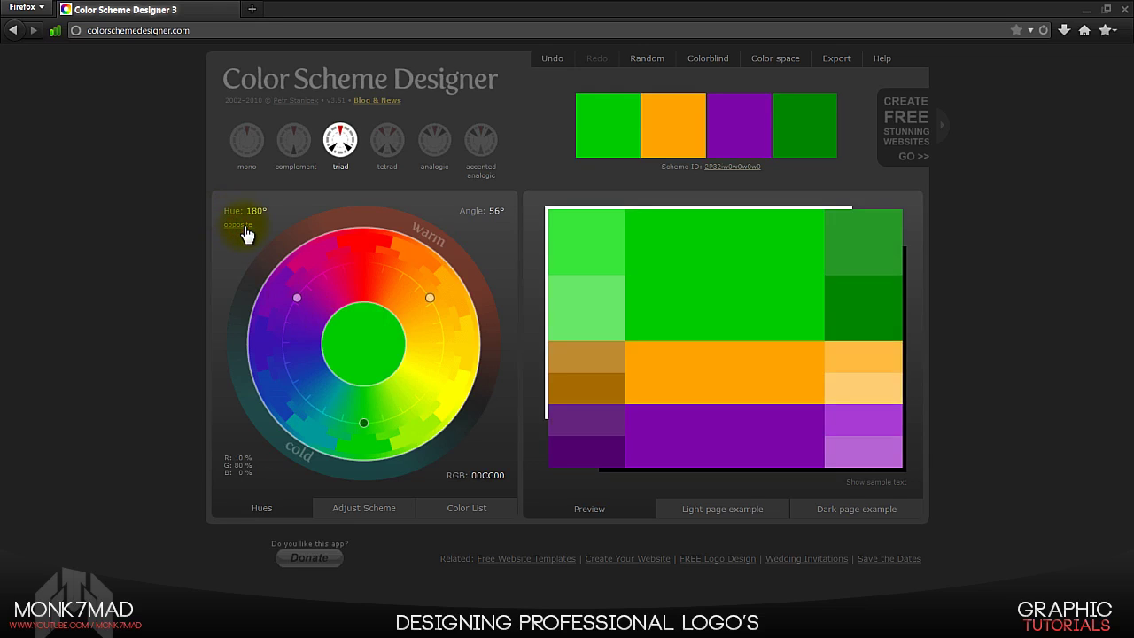
left_click(241, 229)
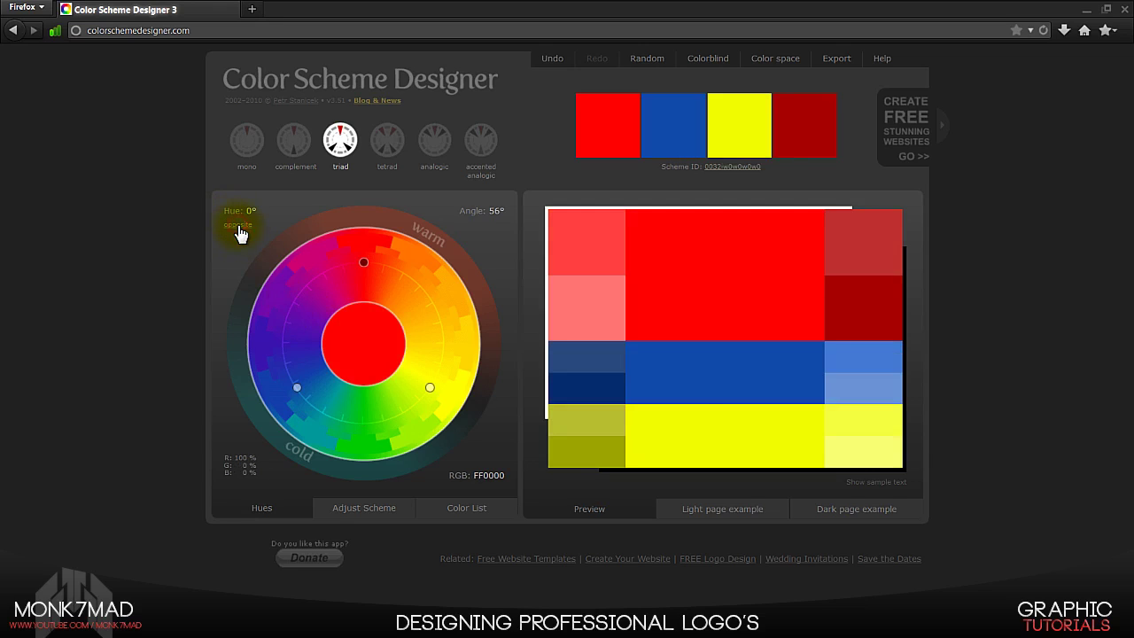
Step: Try tetrad and accented analogic, settle on analogic, preview it on a light page, then open a new tab
left_click(389, 149)
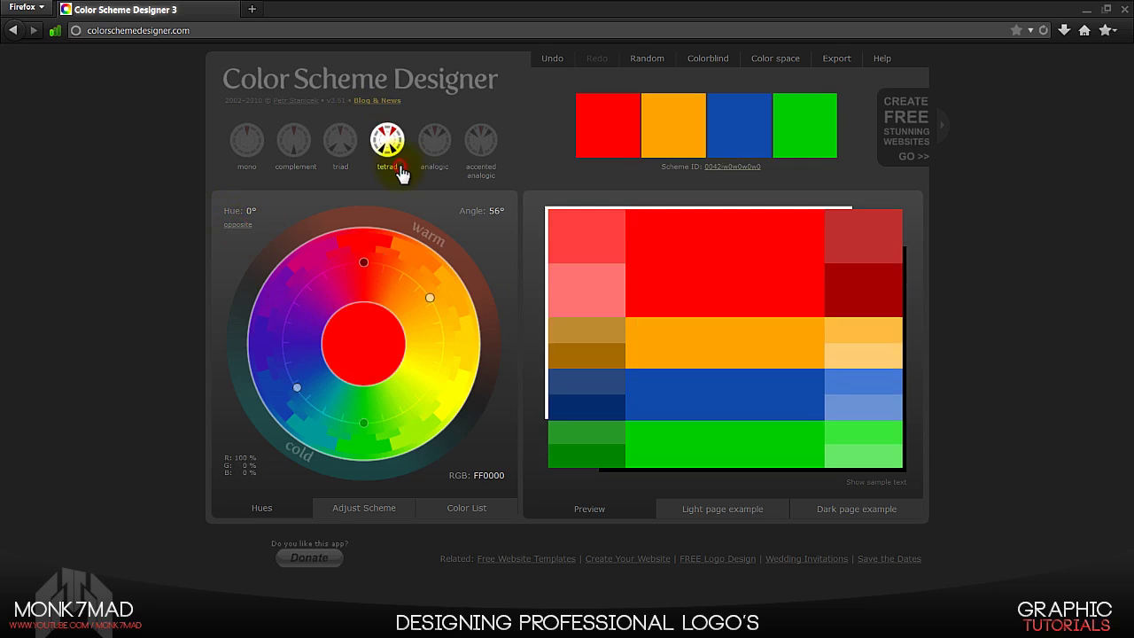
left_click(481, 142)
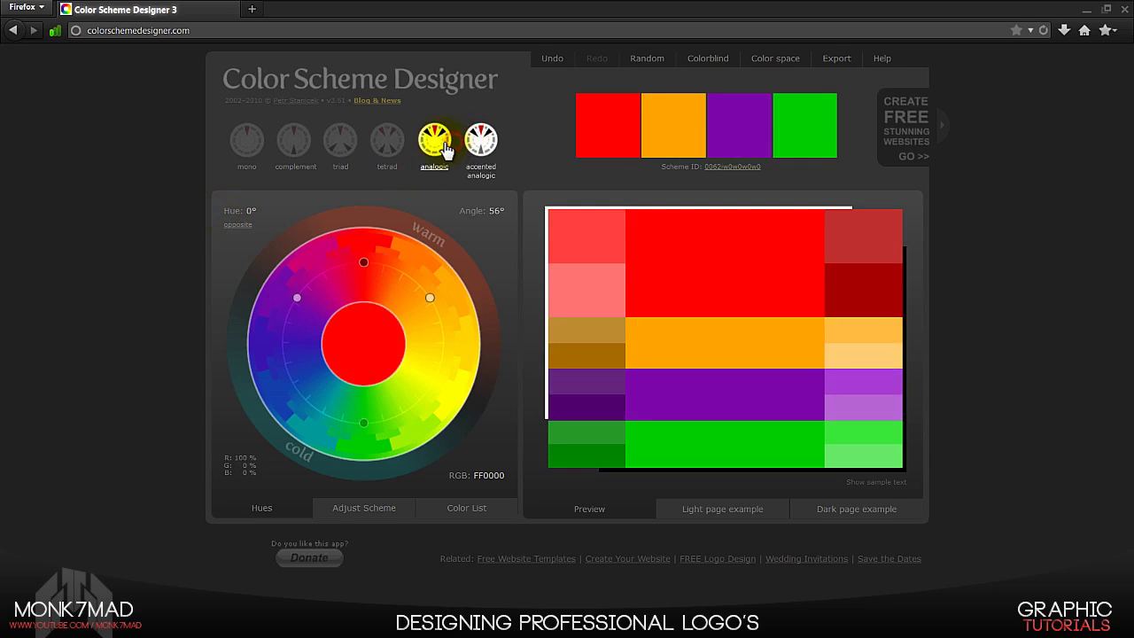
left_click(436, 141)
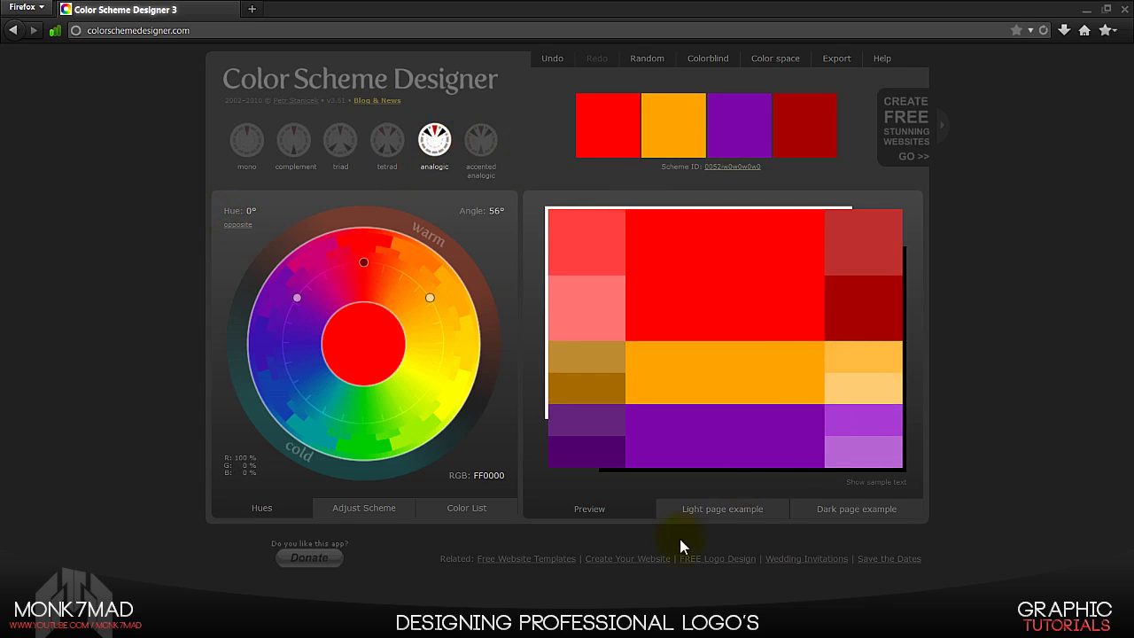
left_click(707, 510)
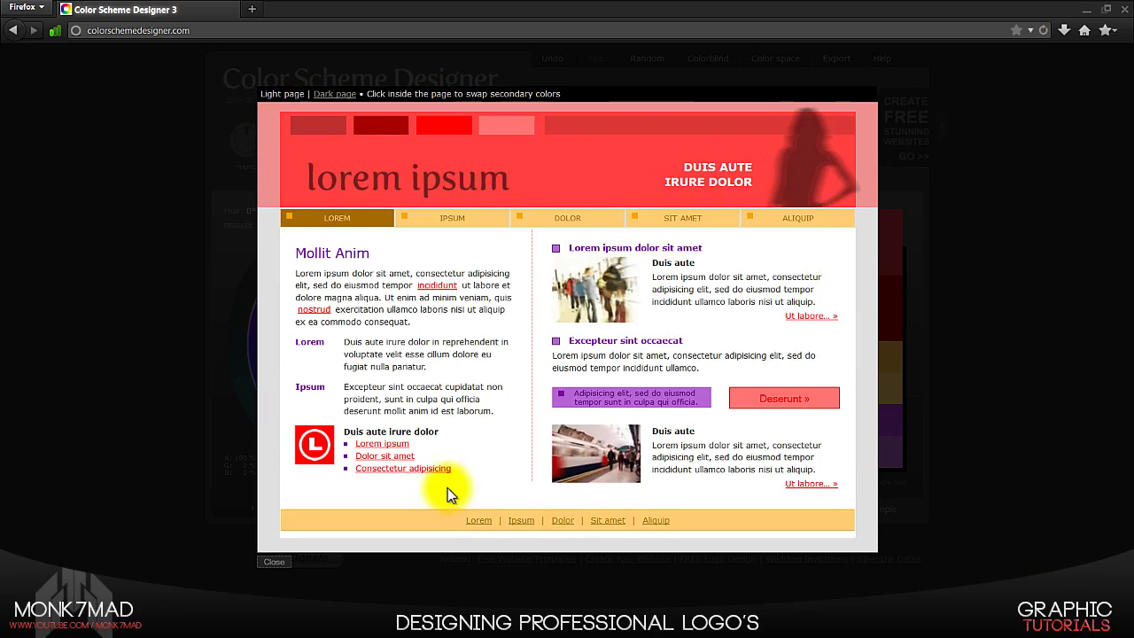
left_click(276, 563)
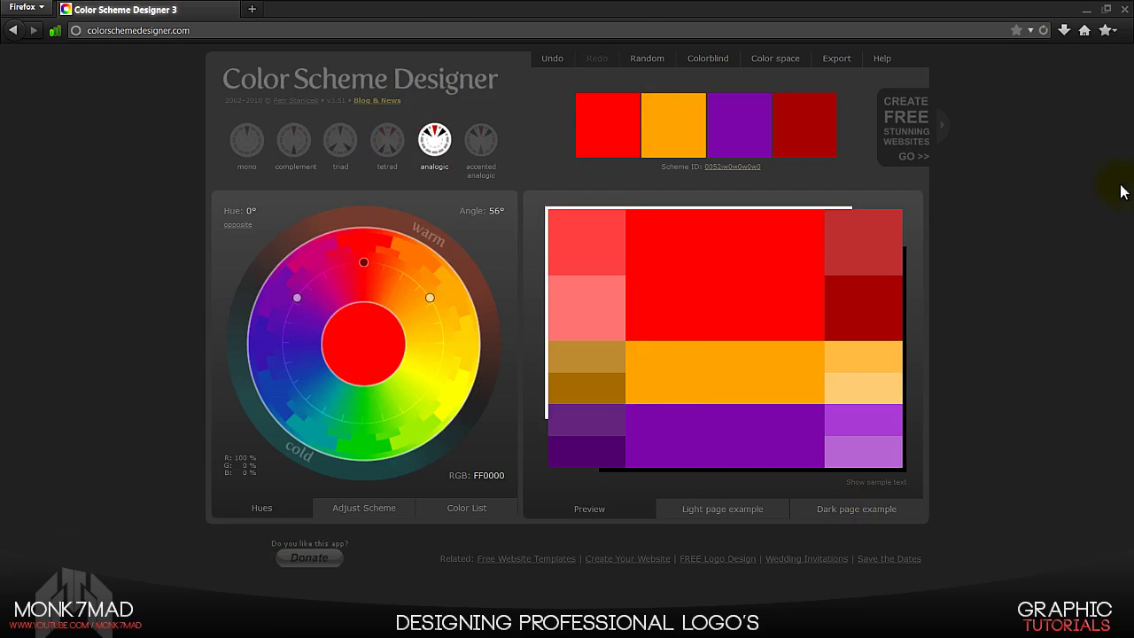
left_click(251, 10)
Step: Close the designer tab and search Google for 'adobe kuler'
left_click(229, 11)
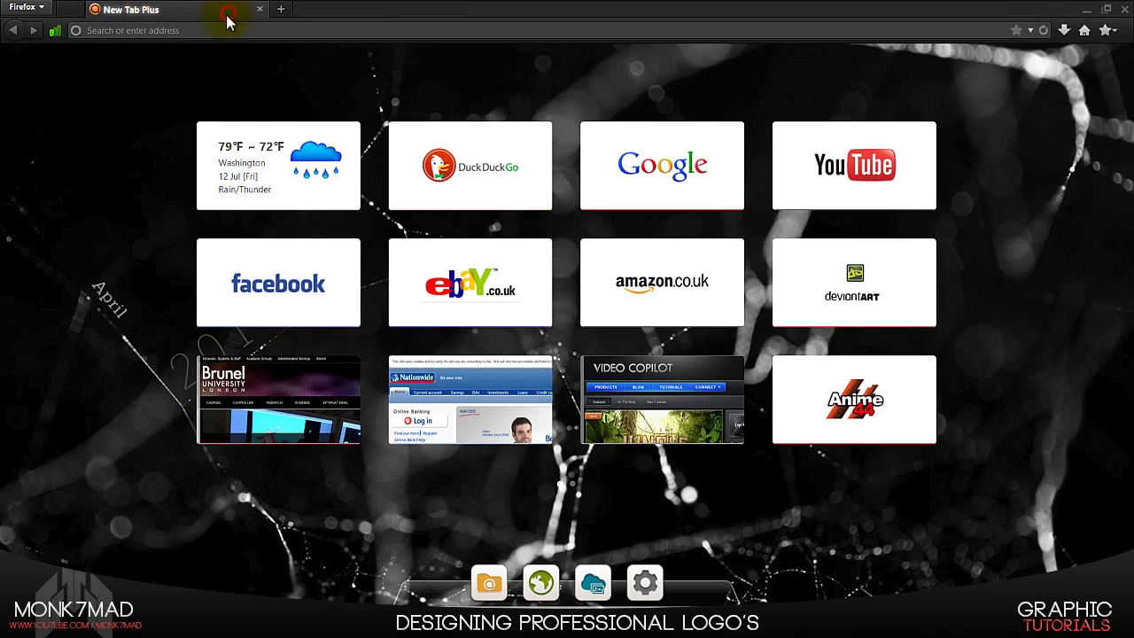
left_click(651, 139)
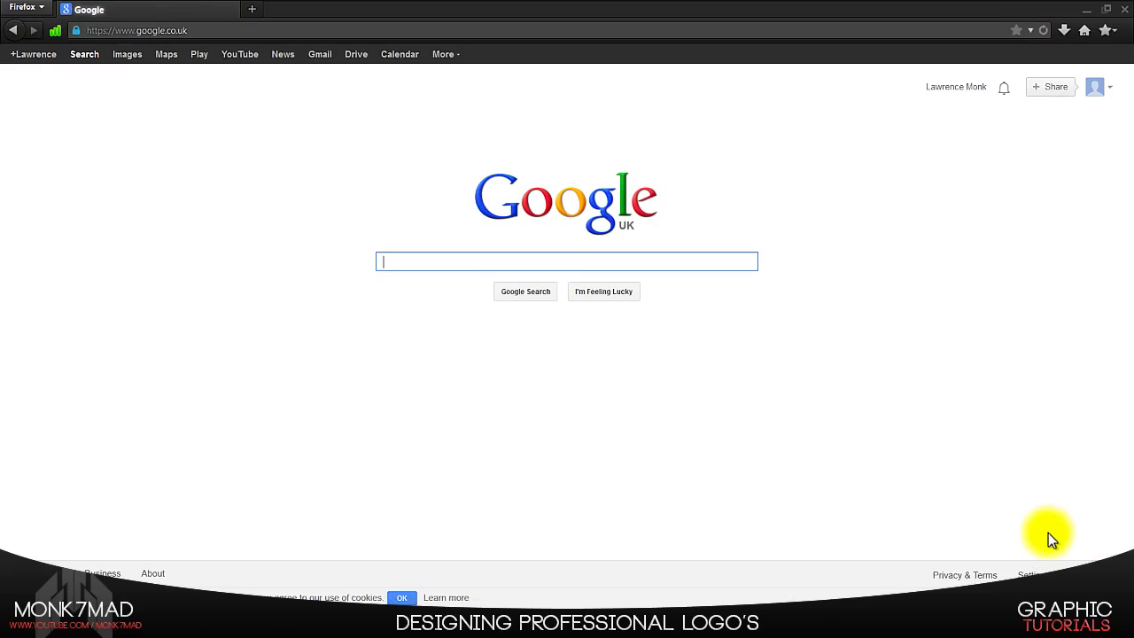
type("ado")
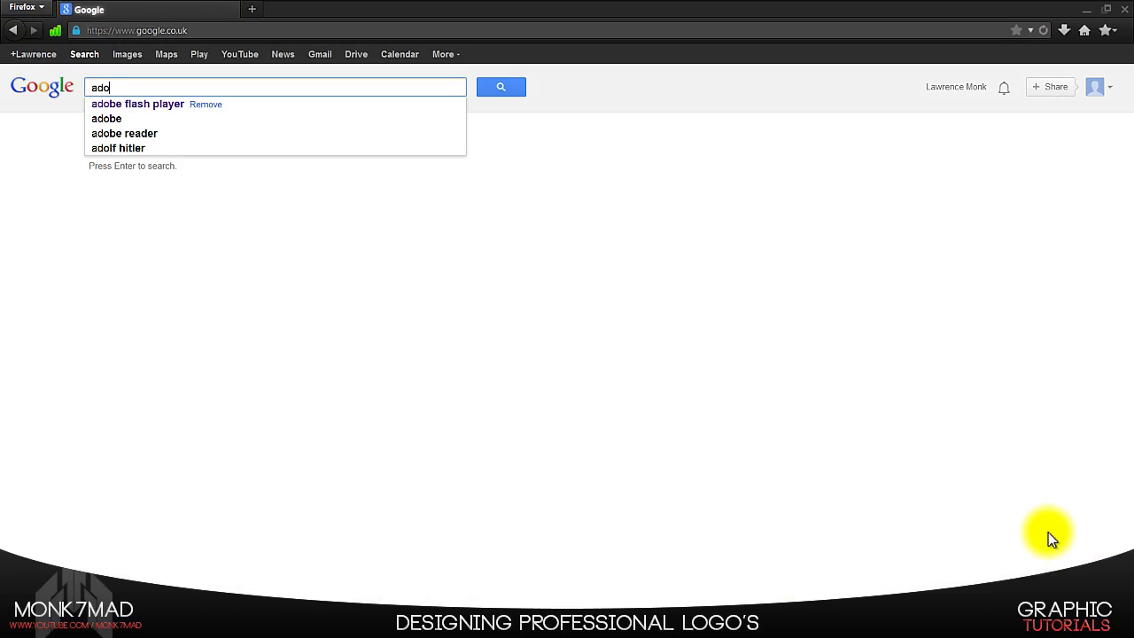
type("be kuler")
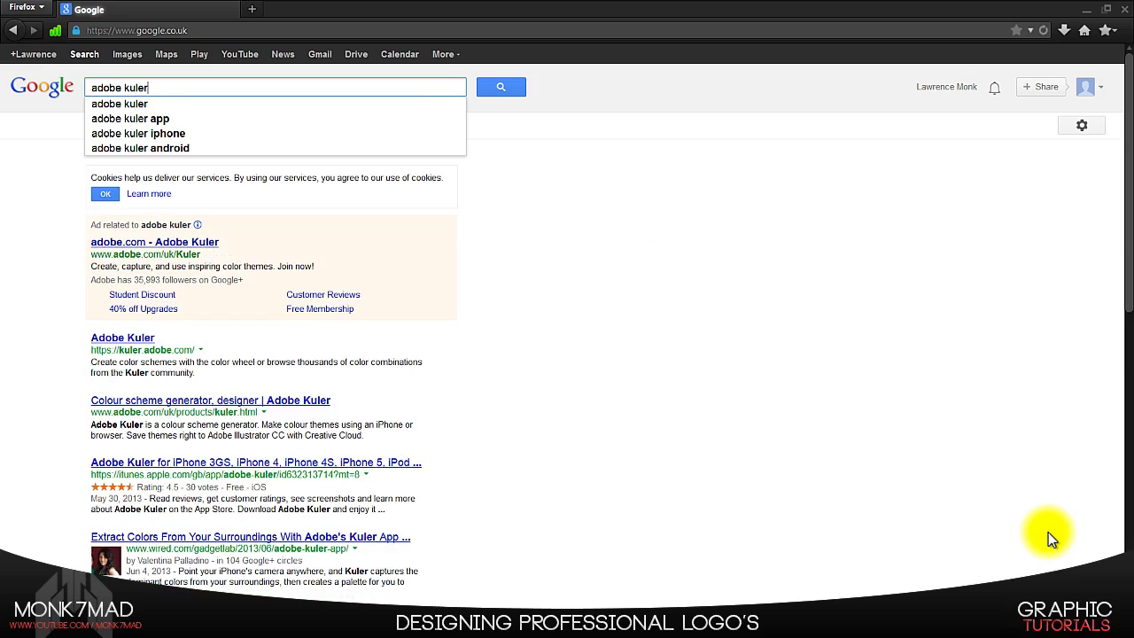
key("Return")
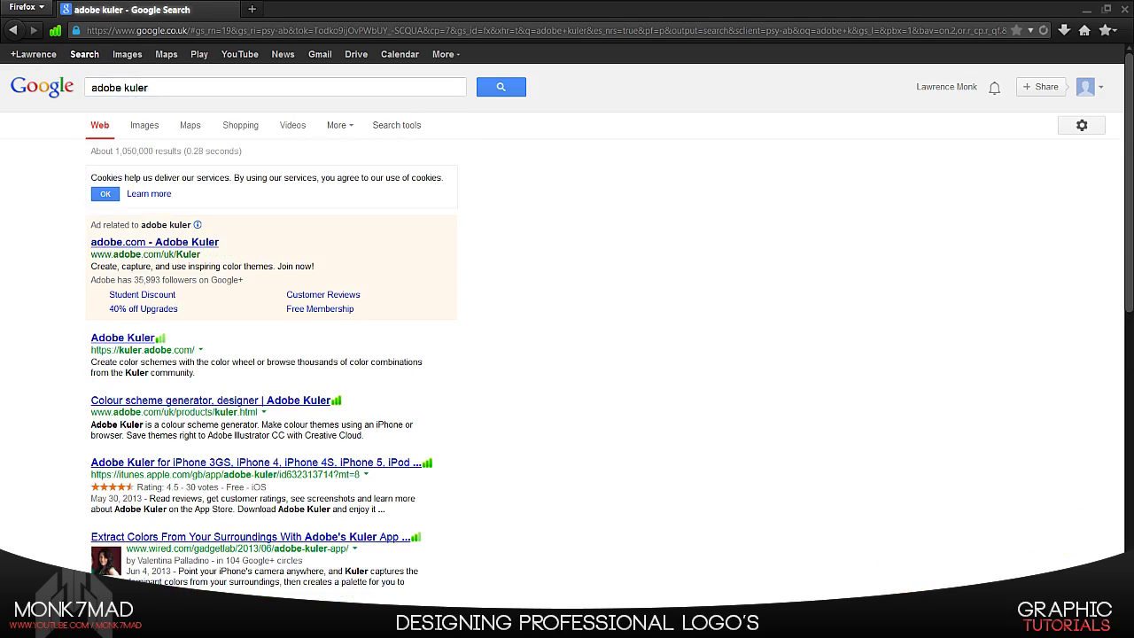
Step: Go to the Adobe Kuler site, dismiss the sign-in prompt, and open the Explore themes gallery
left_click(120, 338)
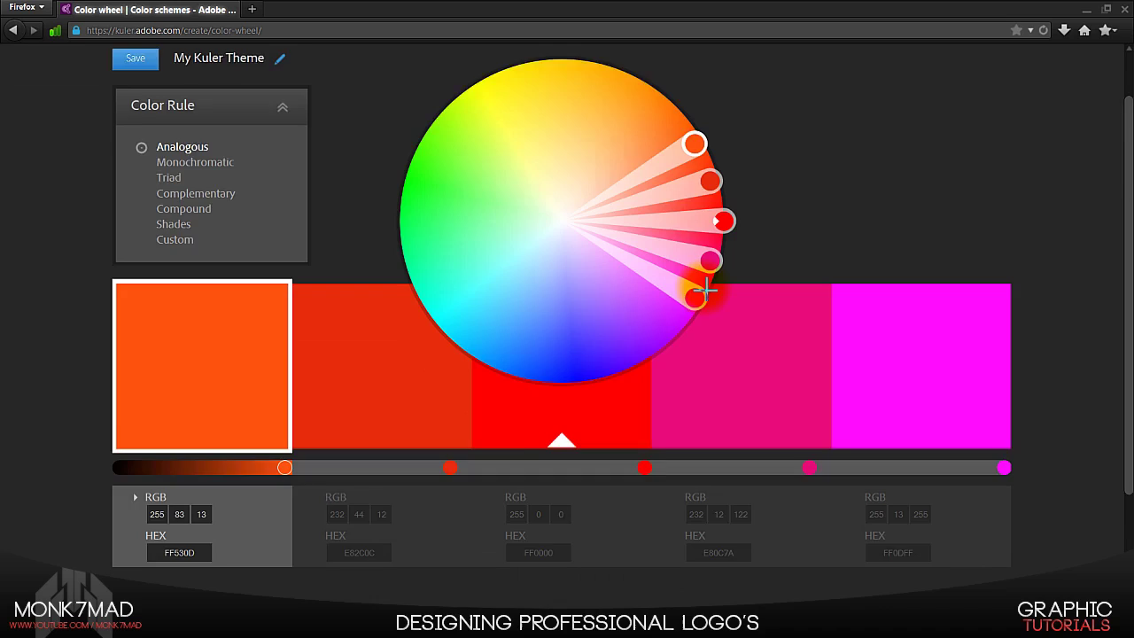
scroll(705, 294, "down", 3)
scroll(705, 294, "up", 3)
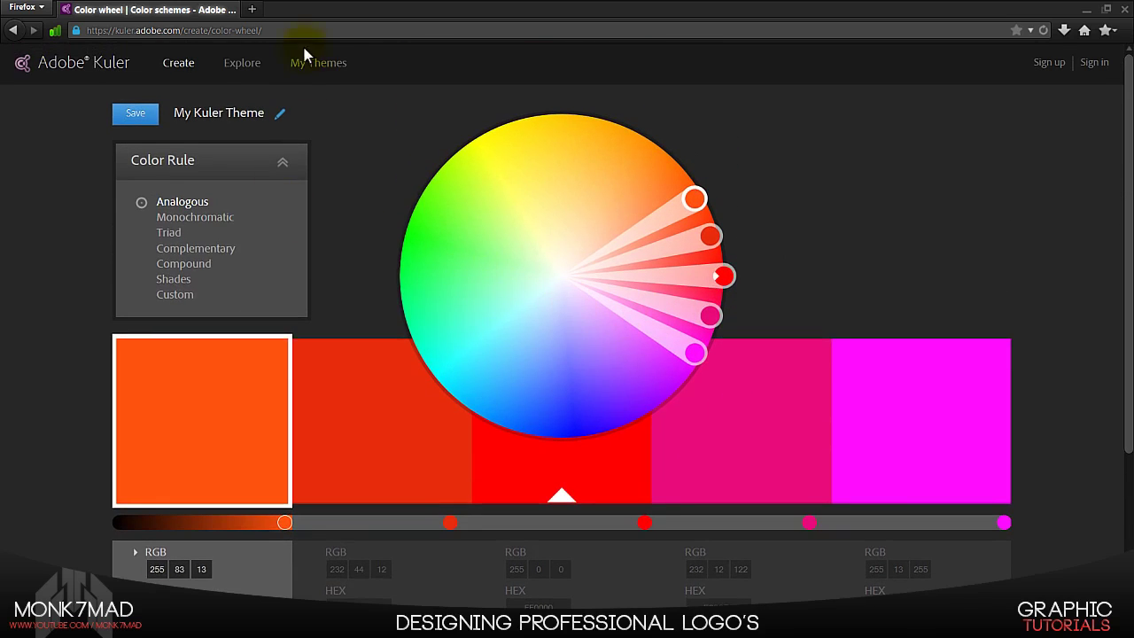
left_click(332, 66)
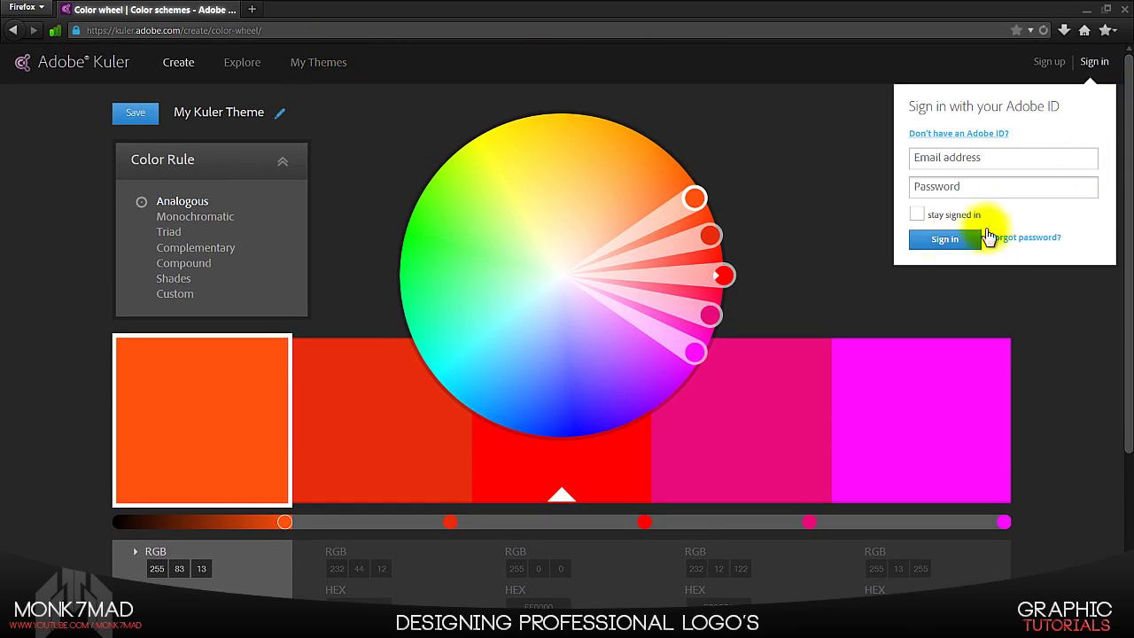
left_click(212, 61)
left_click(242, 66)
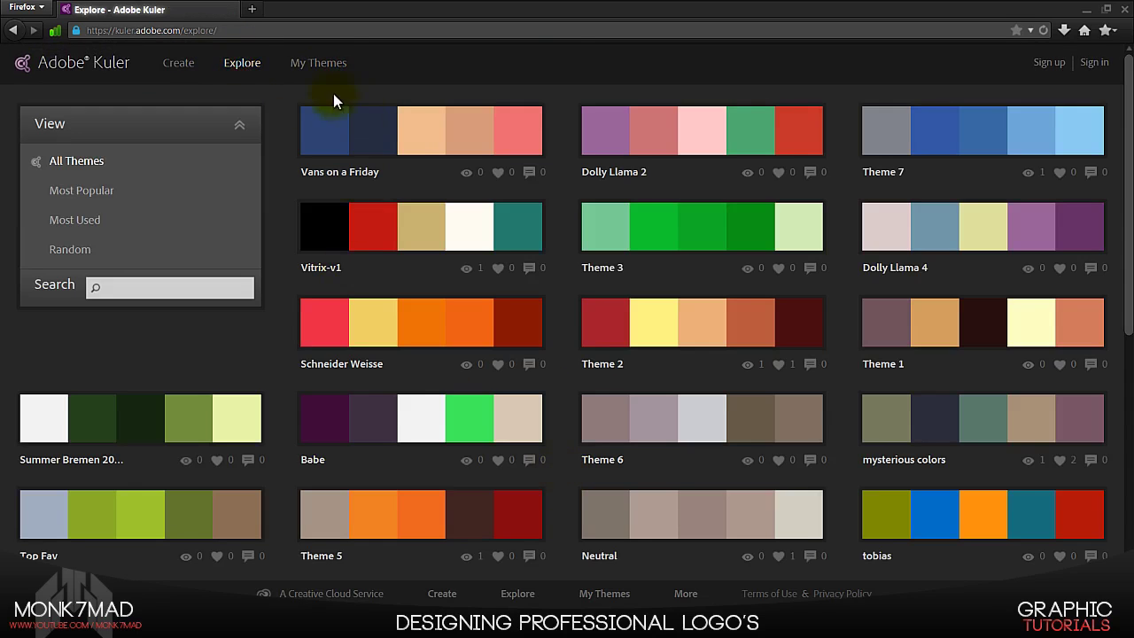
Step: Screen-capture the 'Vans on a Friday' palette and paste it over the slide's top row
mouse_move(319, 115)
left_click(440, 111)
key("Print")
left_click_drag(296, 99, 531, 203)
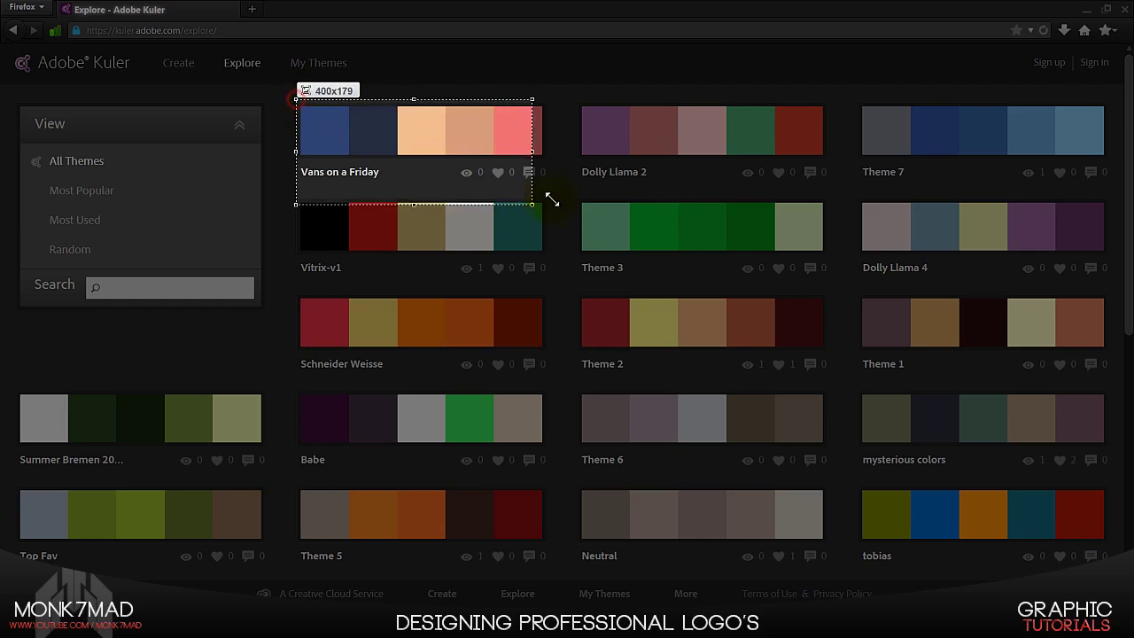
left_click(505, 199)
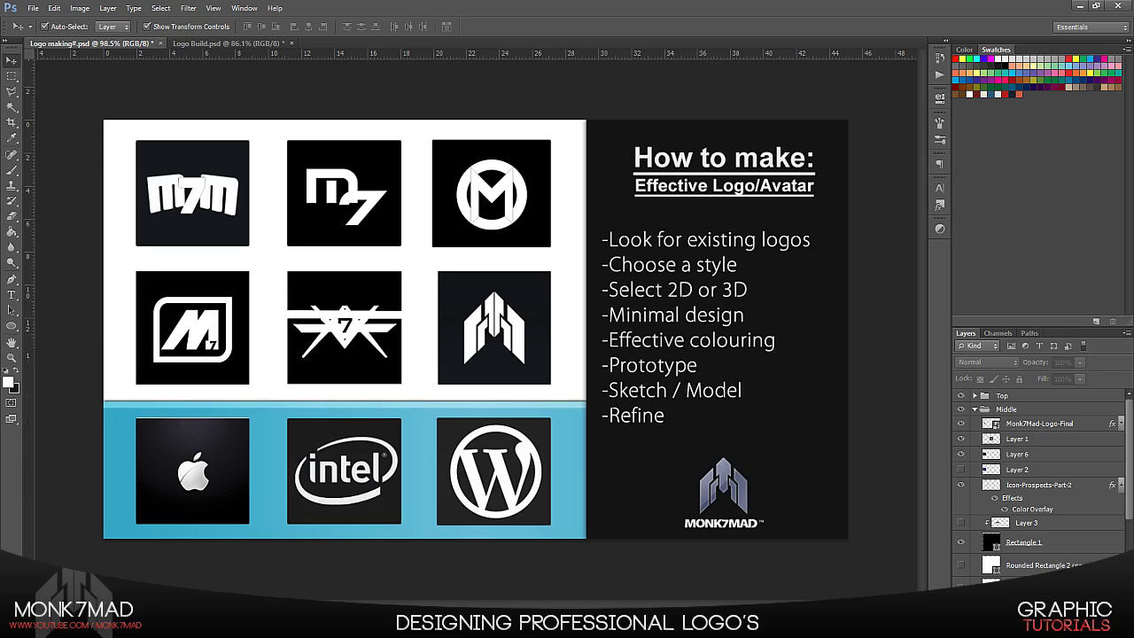
key("ctrl+v")
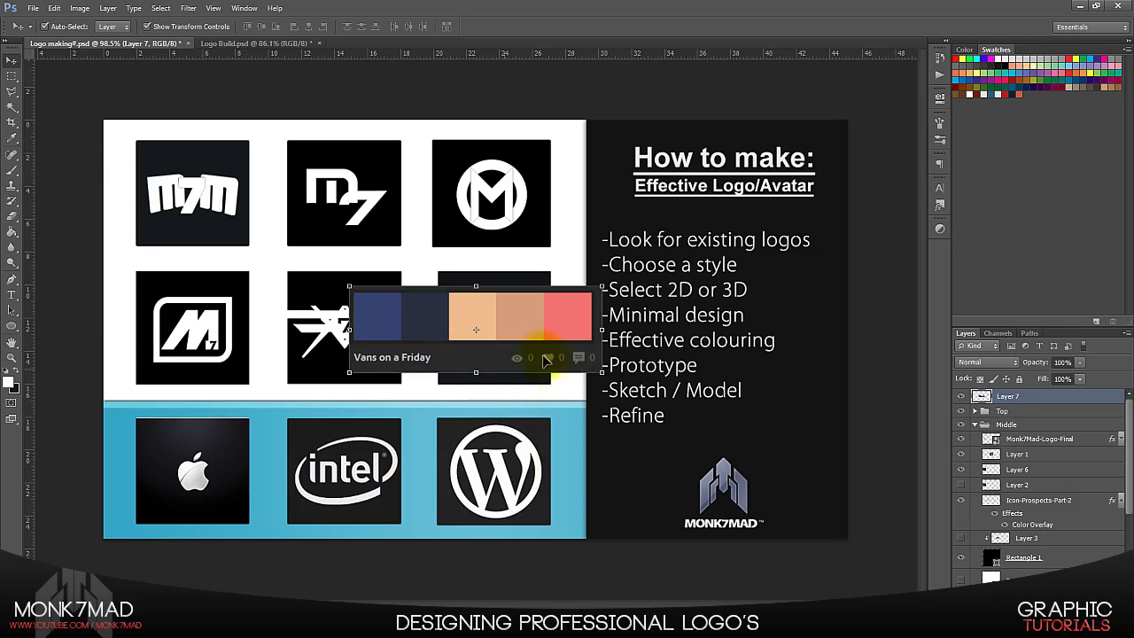
left_click_drag(547, 359, 415, 179)
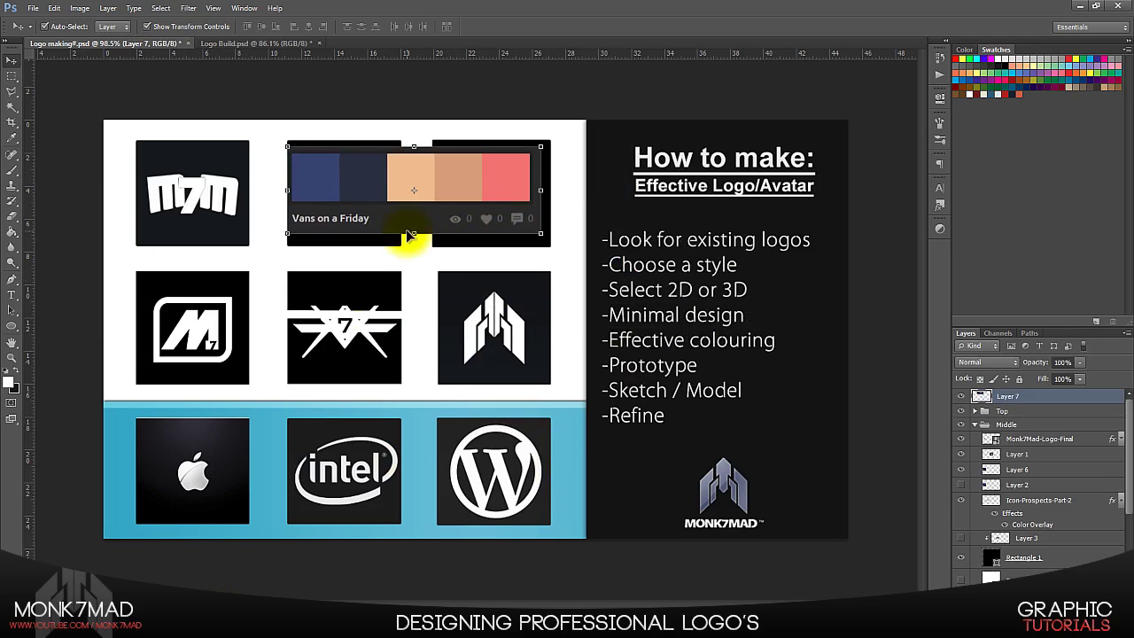
Step: Set the foreground colour to the palette's navy using the Color Picker eyedropper
left_click(9, 382)
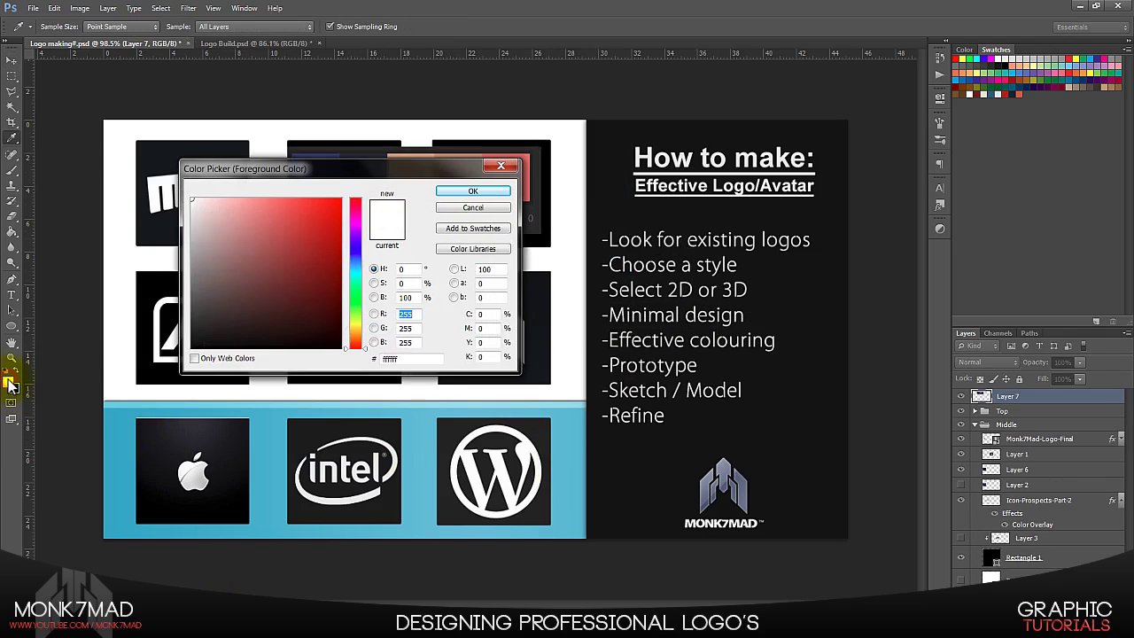
left_click_drag(305, 170, 274, 312)
left_click(309, 181)
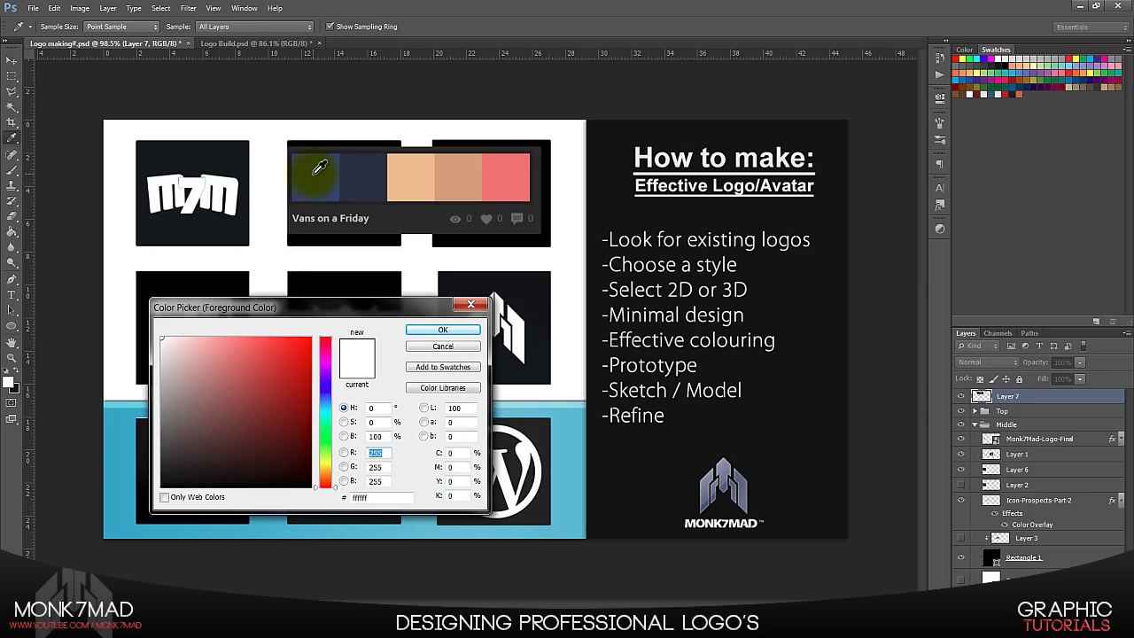
left_click(316, 174)
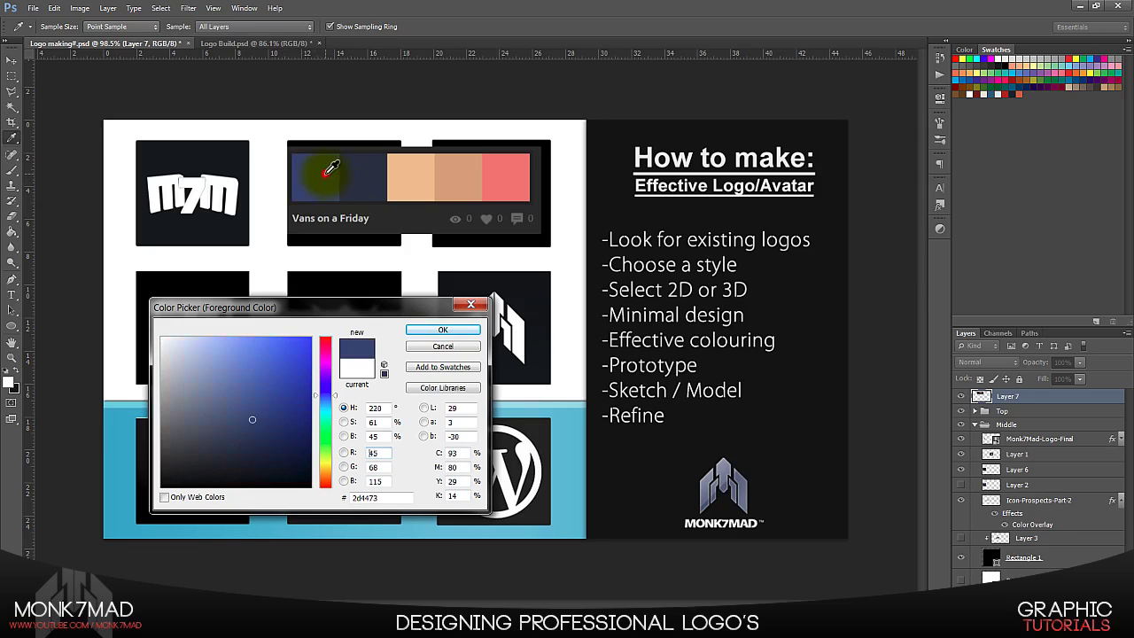
left_click(440, 329)
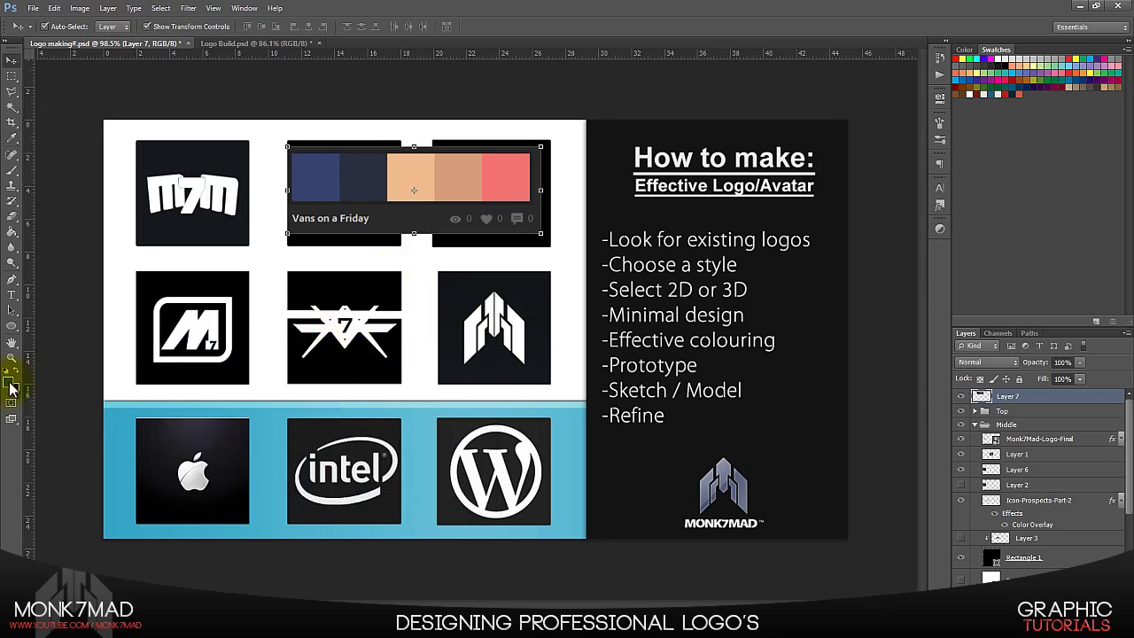
Step: Save the navy foreground colour as a new swatch named 'Cool Blue'
left_click(1056, 137)
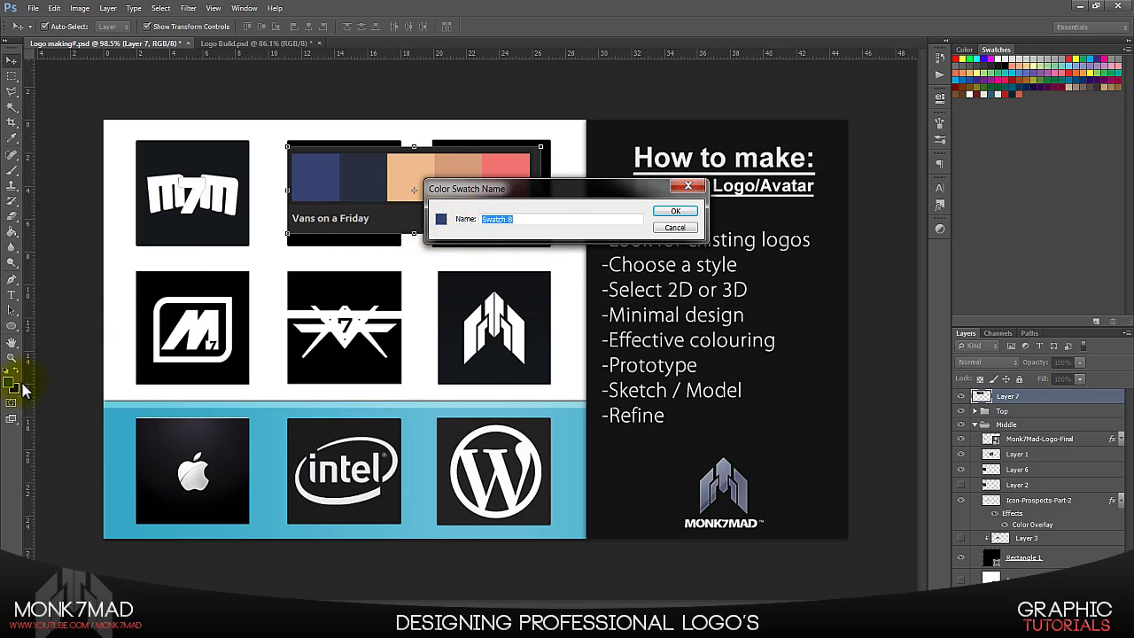
left_click(533, 218)
key("BackSpace")
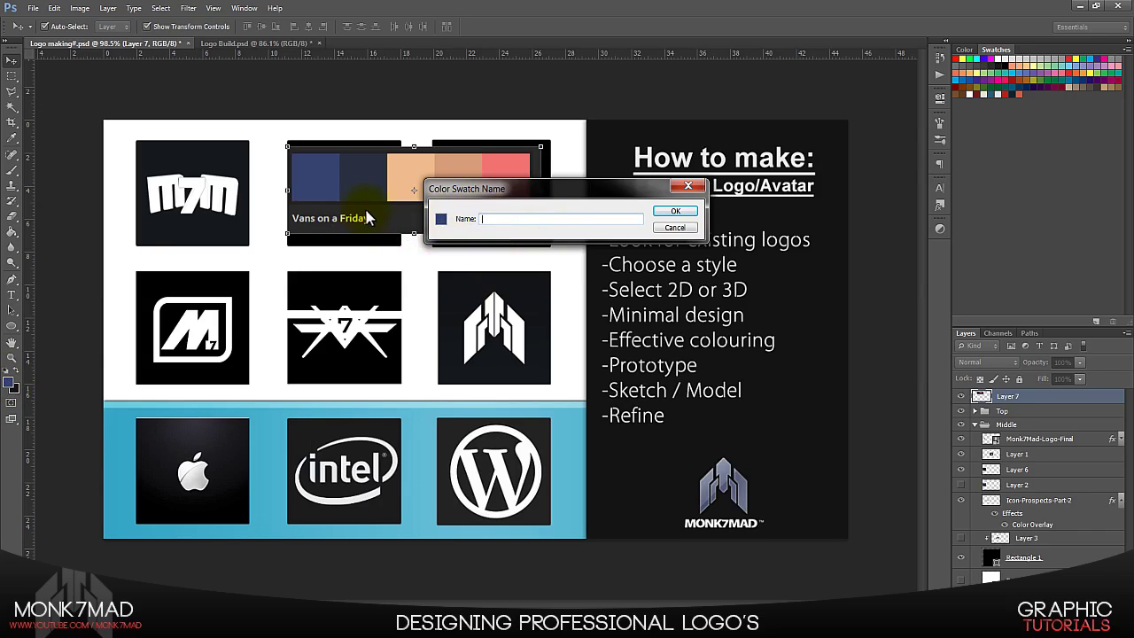
type("Cool Blue")
key("Return")
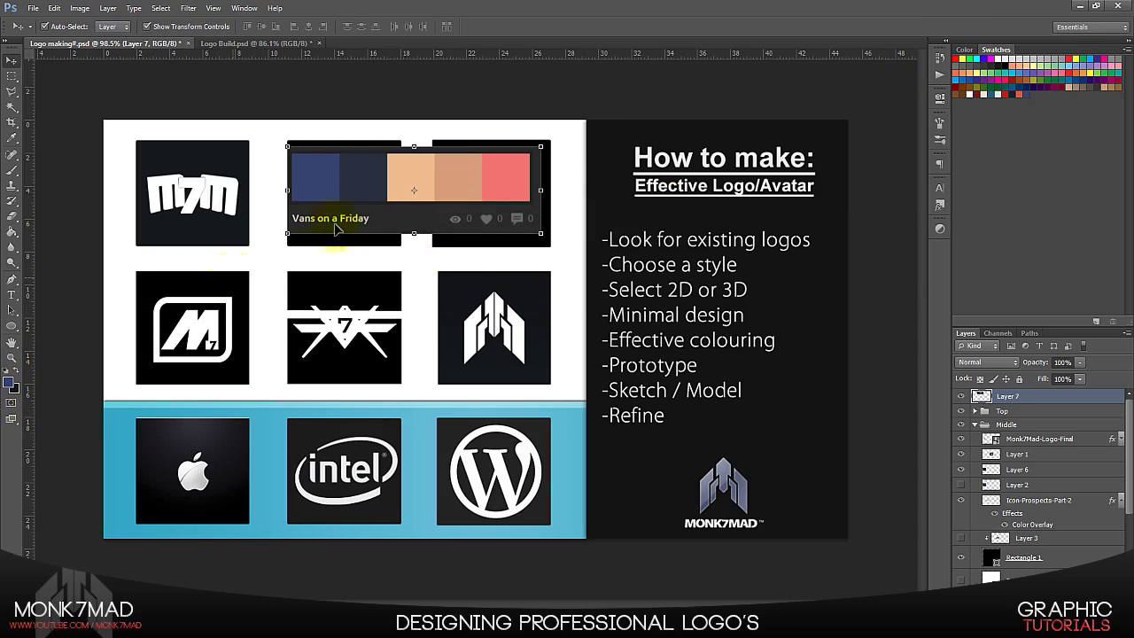
Step: Sample the palette's peach as foreground, then reselect the Cool Blue swatch
left_click(11, 383)
left_click(414, 180)
left_click(443, 329)
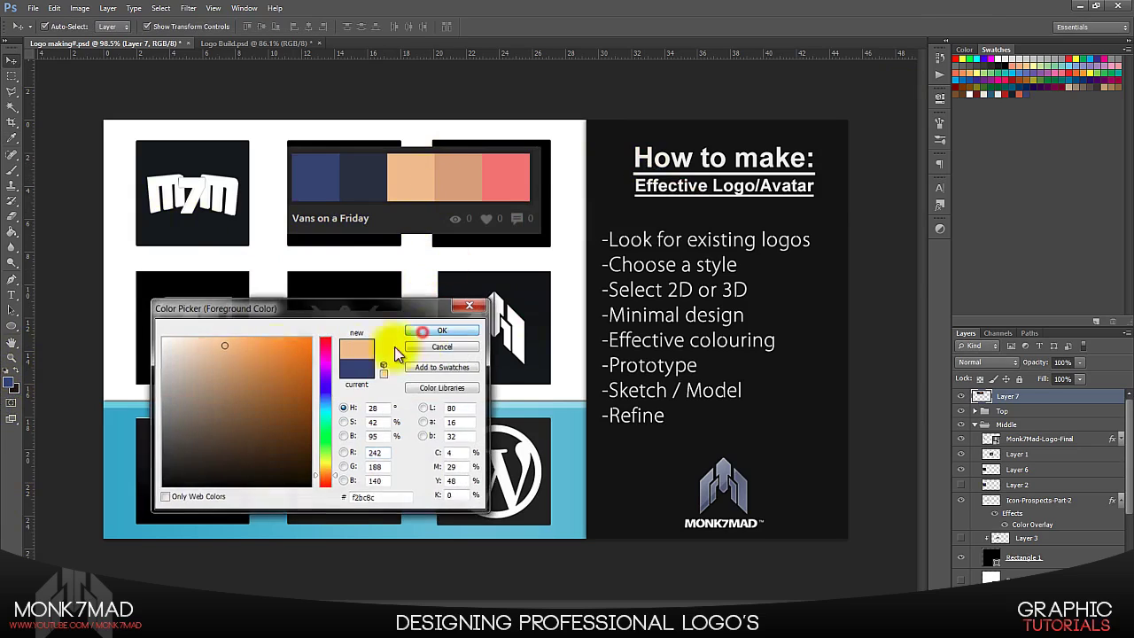
left_click(1029, 87)
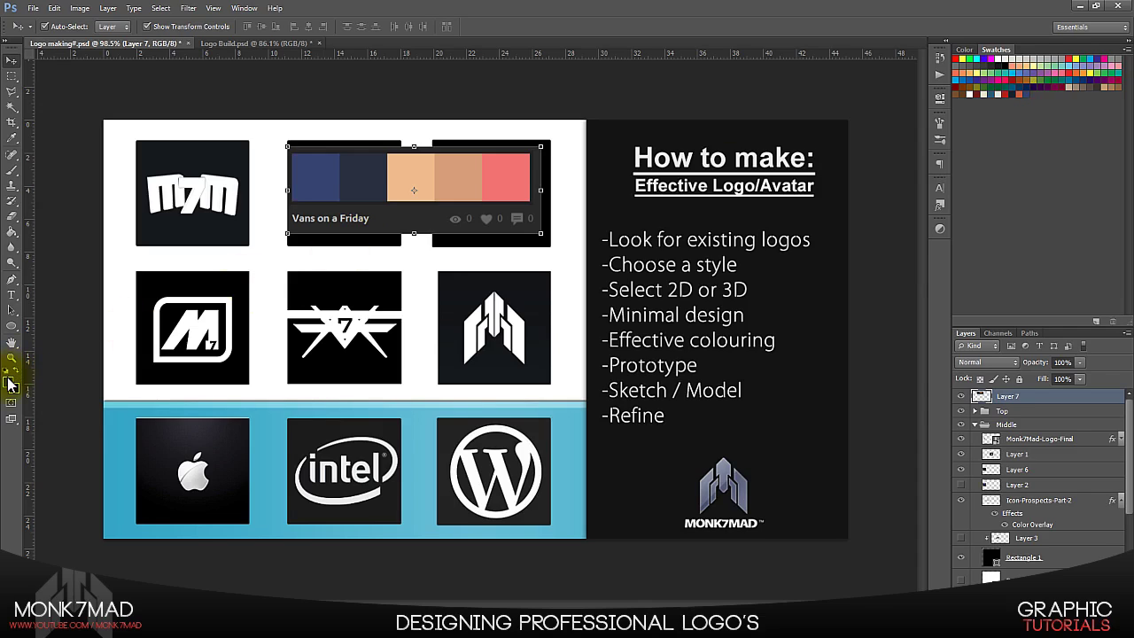
Step: Delete Layer 7, the pasted 'Vans on a Friday' palette image, from the slide
left_click(204, 452)
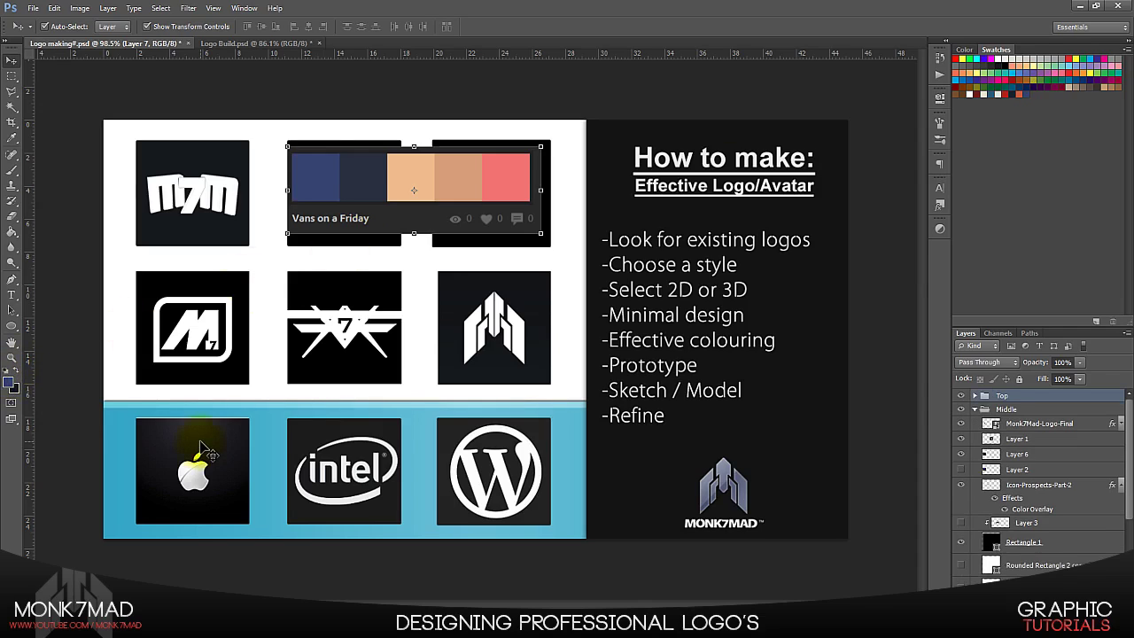
key("Delete")
left_click(591, 78)
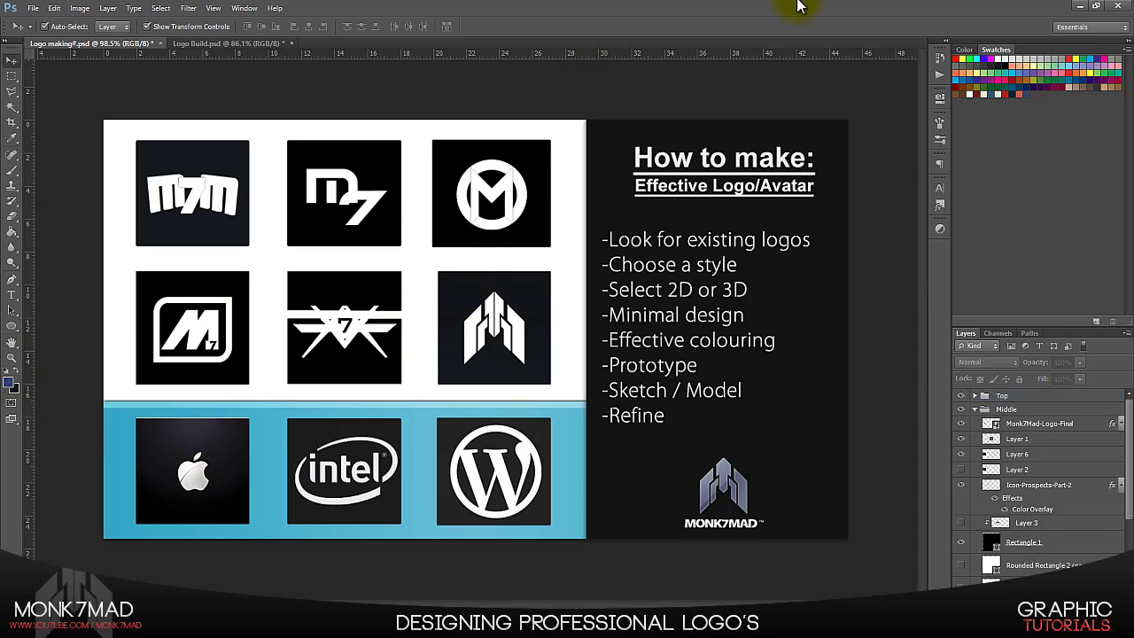
Step: Glance at the Logo Build document, then save the Logo making document
left_click(222, 44)
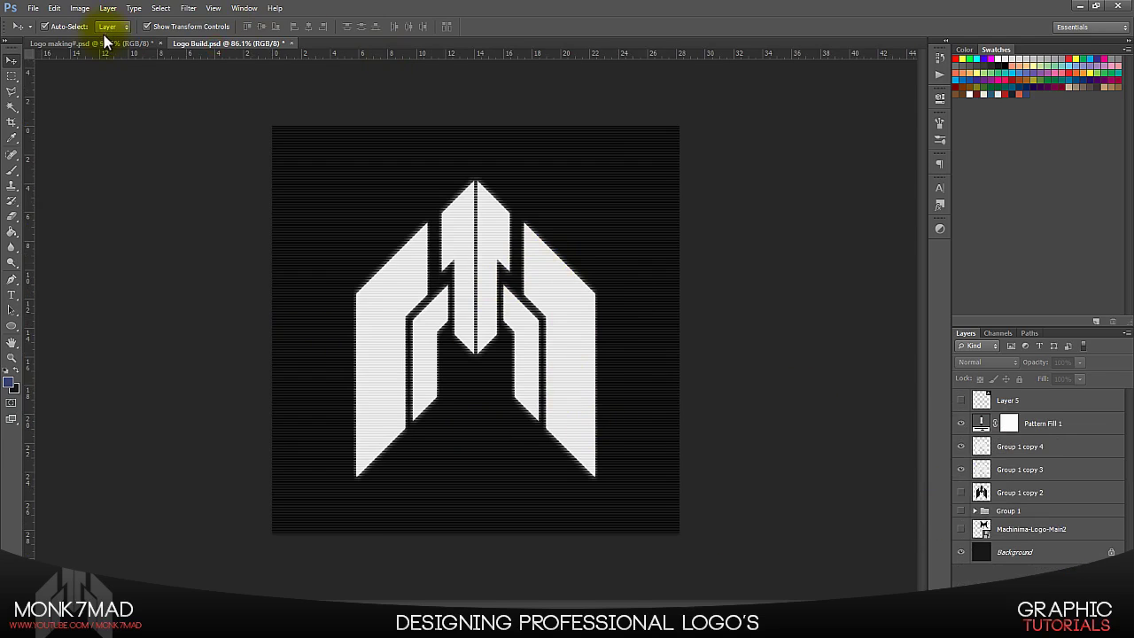
key("ctrl+Tab")
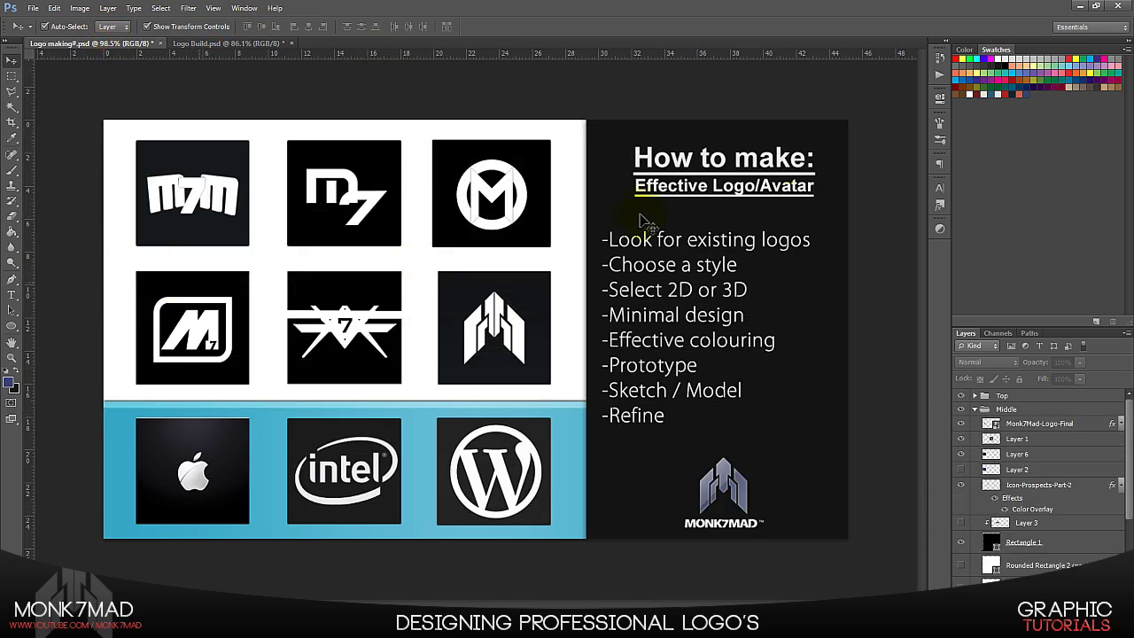
left_click(33, 8)
left_click(71, 172)
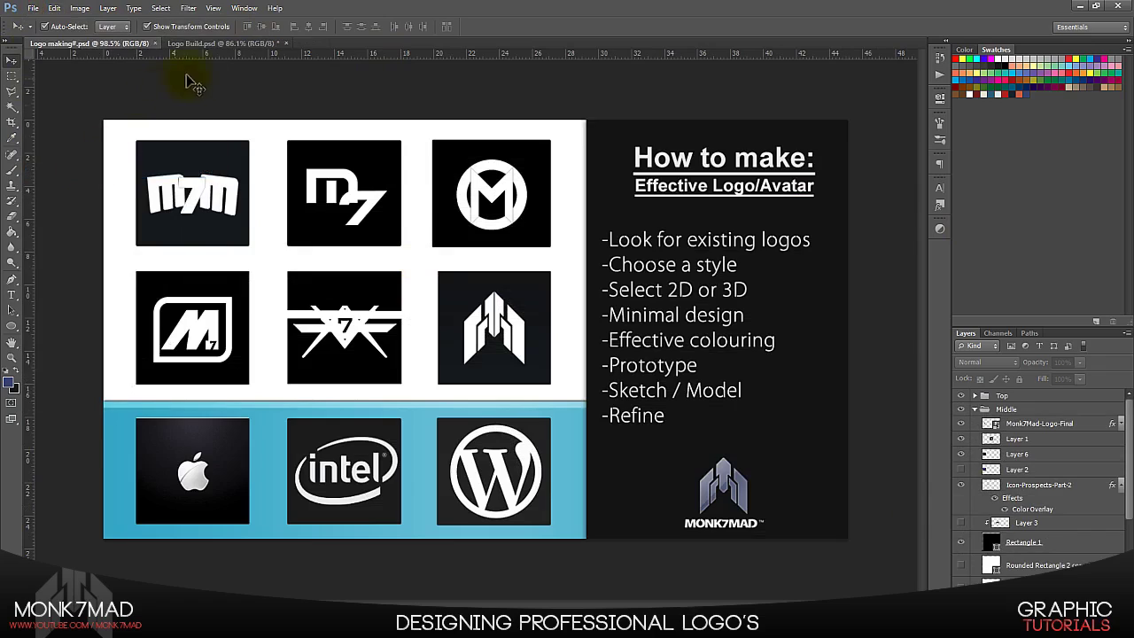